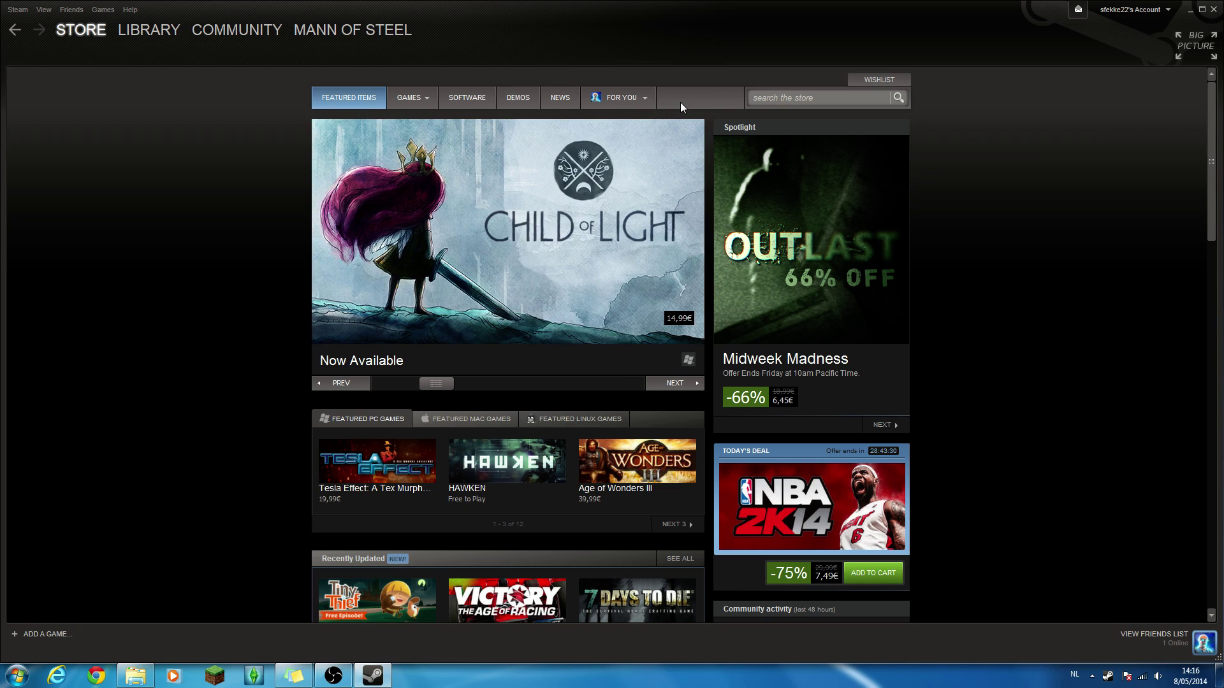
- Bring Steam forward and go to the Free to Play Games store page
{"action": "left_click", "coordinate": [16, 10]}
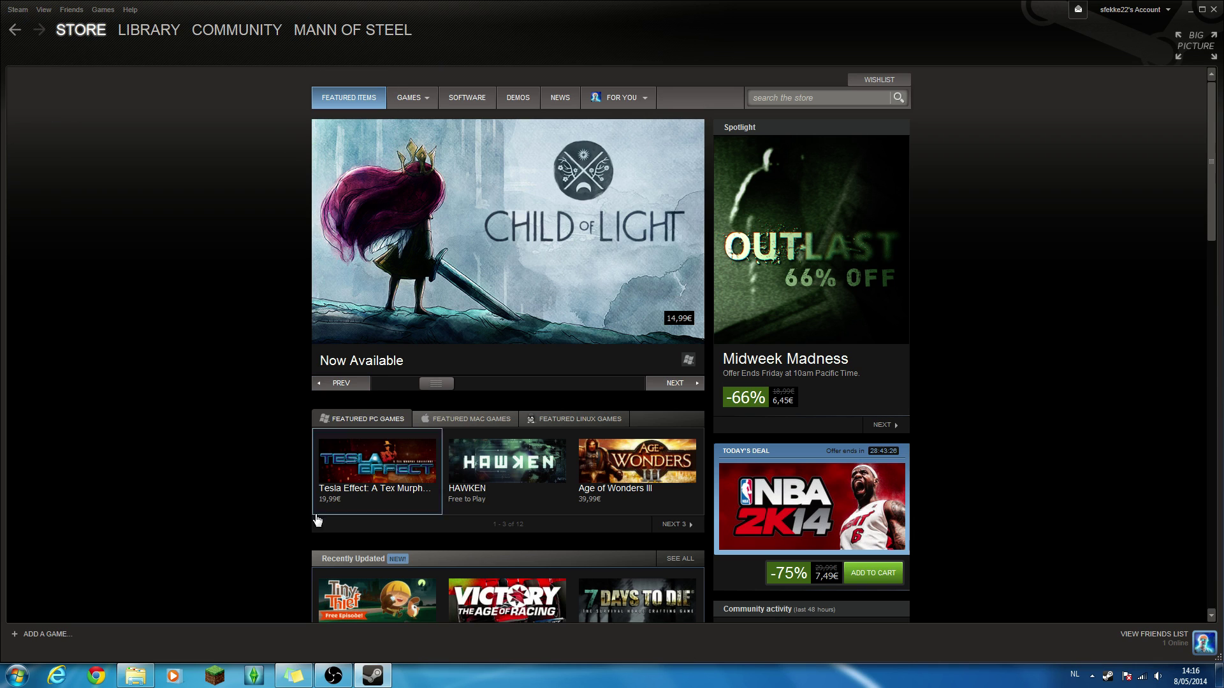
{"action": "mouse_move", "coordinate": [372, 675]}
{"action": "left_mouse_down"}
{"action": "mouse_move", "coordinate": [299, 676]}
{"action": "mouse_move", "coordinate": [371, 683]}
{"action": "left_mouse_up"}
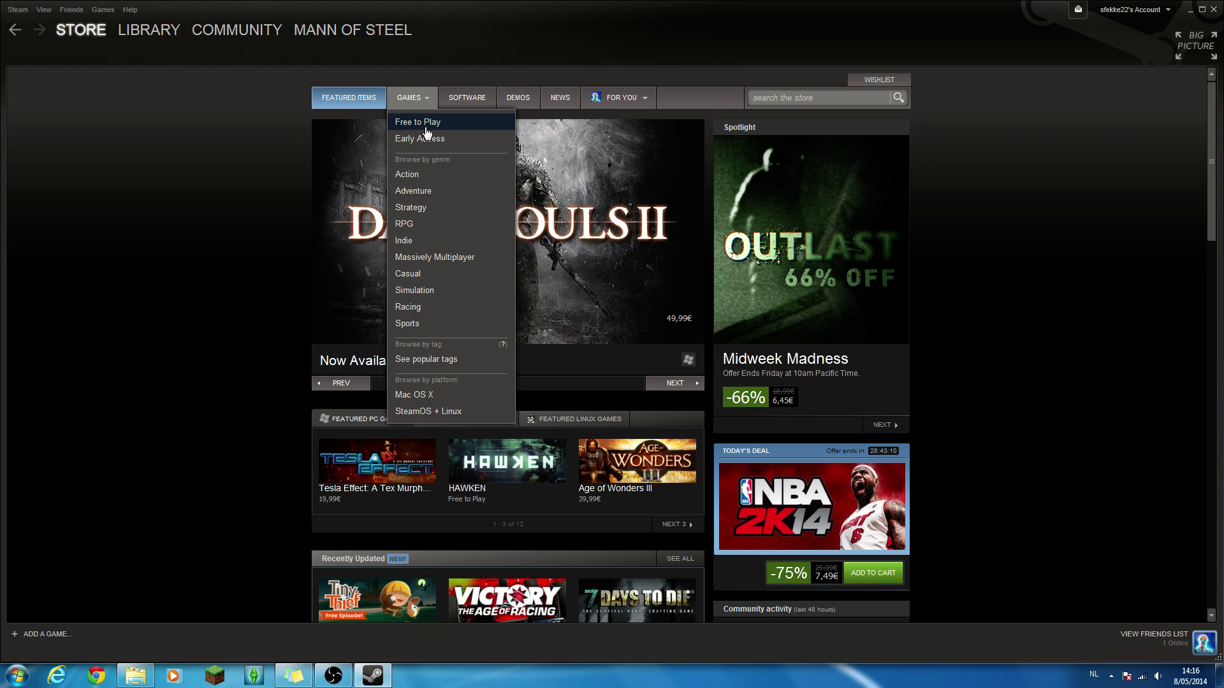
{"action": "left_click", "coordinate": [425, 125]}
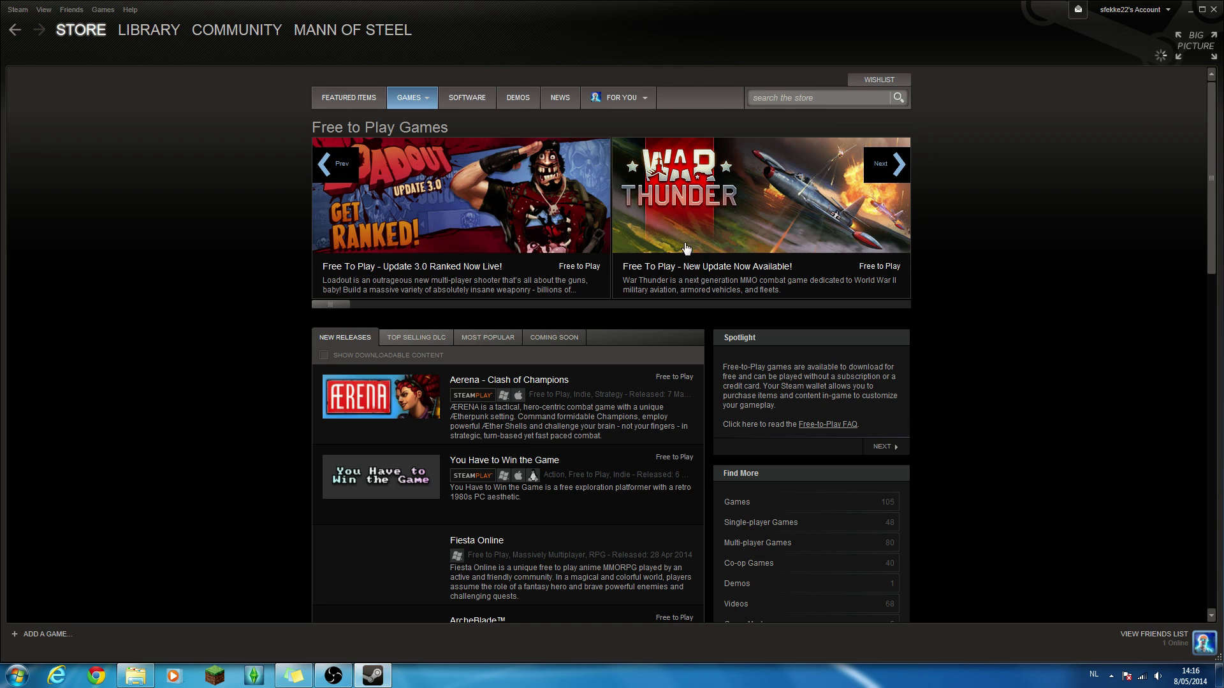
- Advance the featured banners five times, then show the Most Popular free games list
{"action": "left_click", "coordinate": [894, 164]}
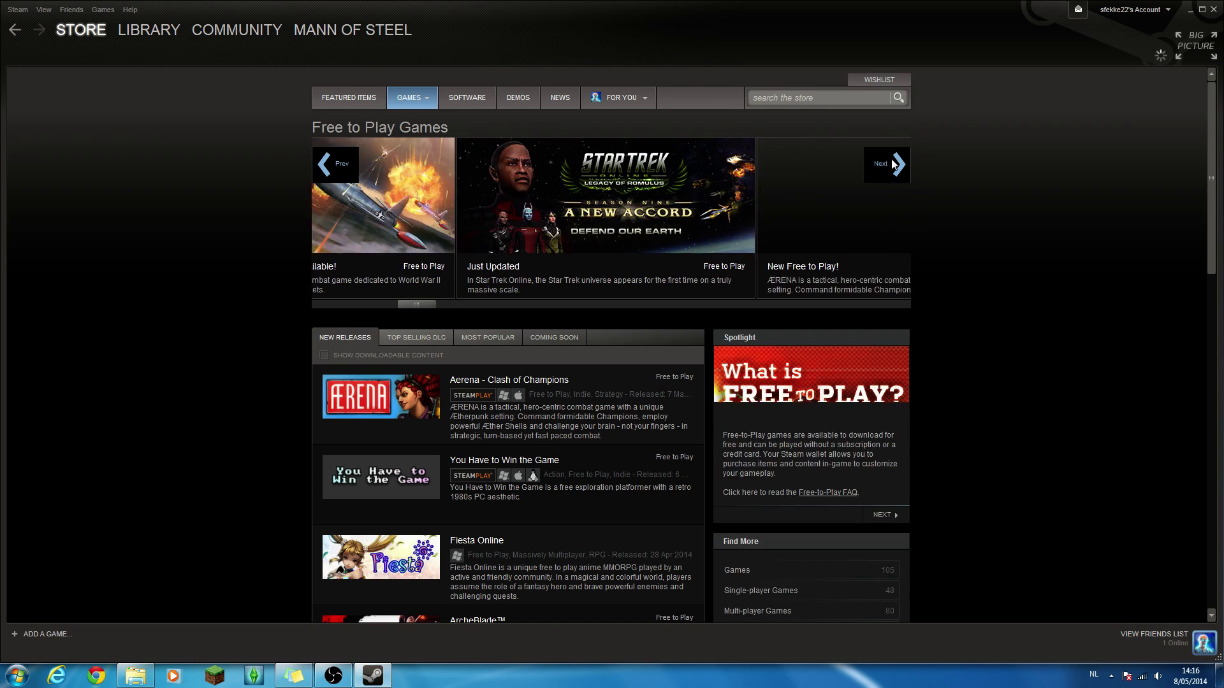
{"action": "left_click", "coordinate": [894, 164]}
{"action": "left_click", "coordinate": [894, 165]}
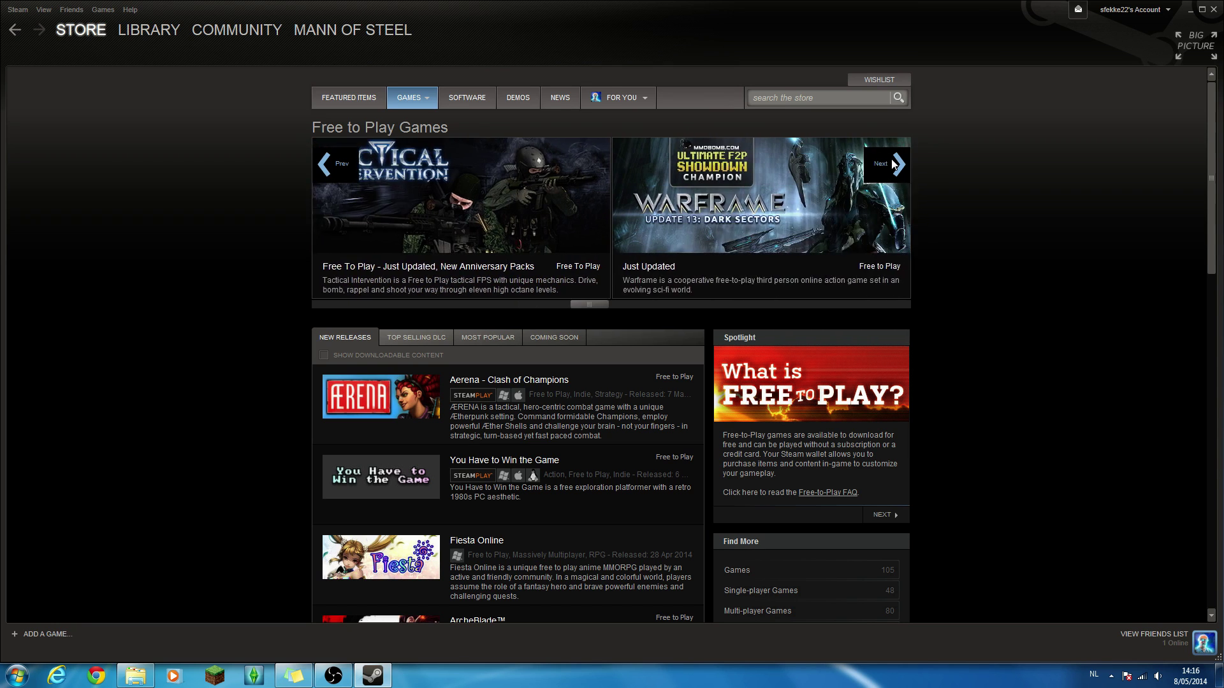
{"action": "left_click", "coordinate": [893, 165]}
{"action": "left_click", "coordinate": [894, 164]}
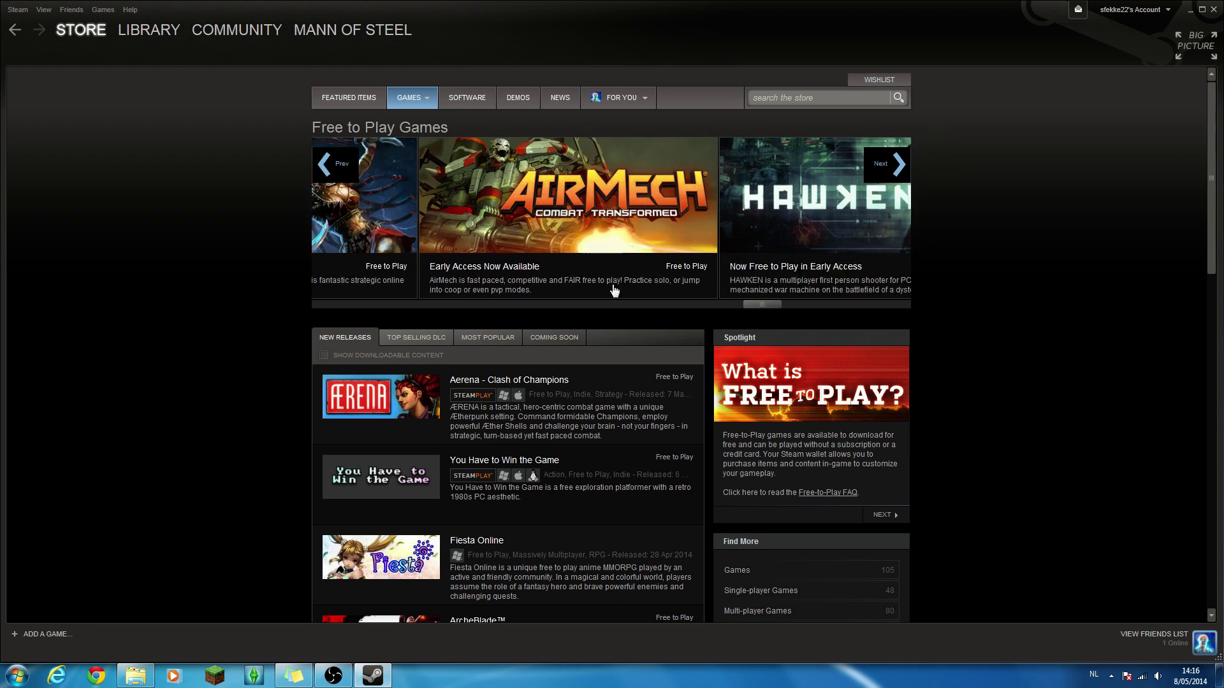
{"action": "left_click", "coordinate": [437, 342]}
{"action": "left_click", "coordinate": [475, 339]}
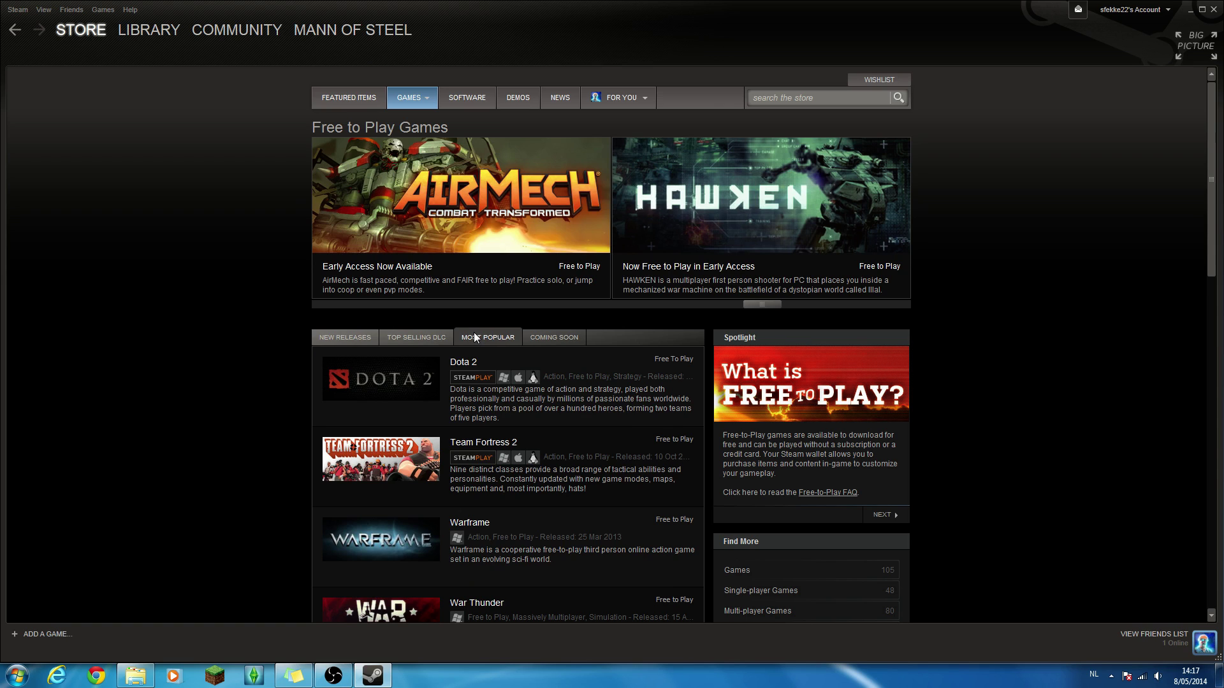
{"action": "scroll", "coordinate": [508, 459], "scroll_direction": "down", "scroll_amount": 1}
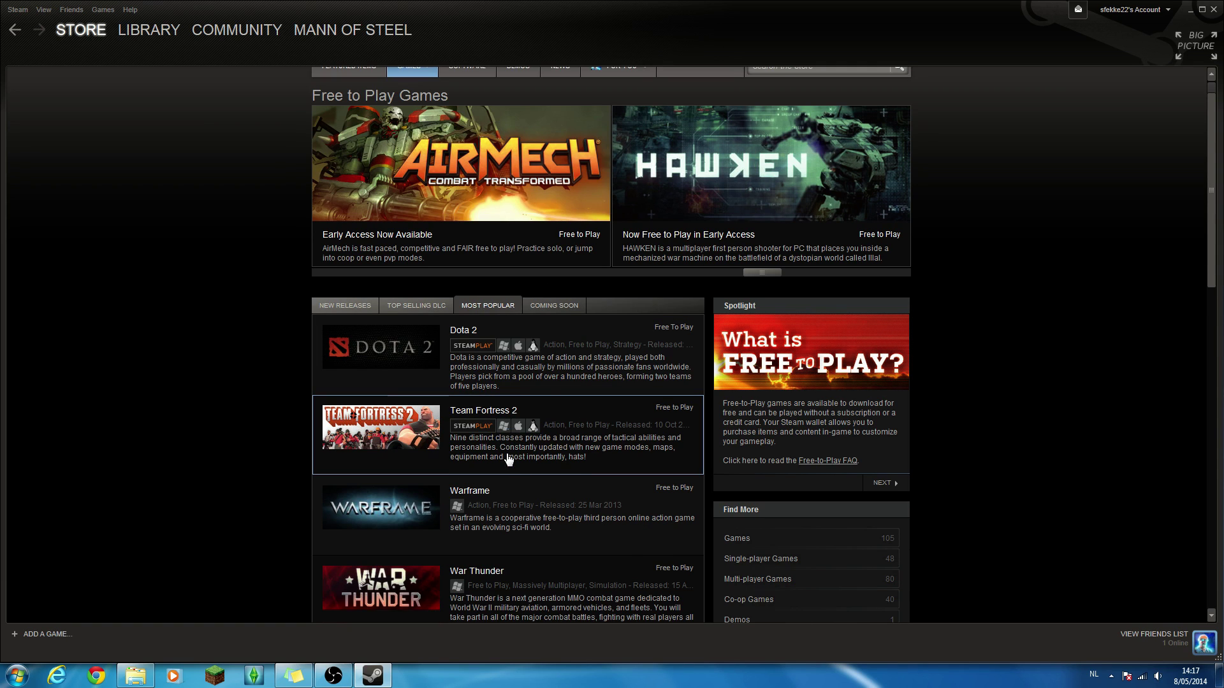
{"action": "mouse_move", "coordinate": [507, 464]}
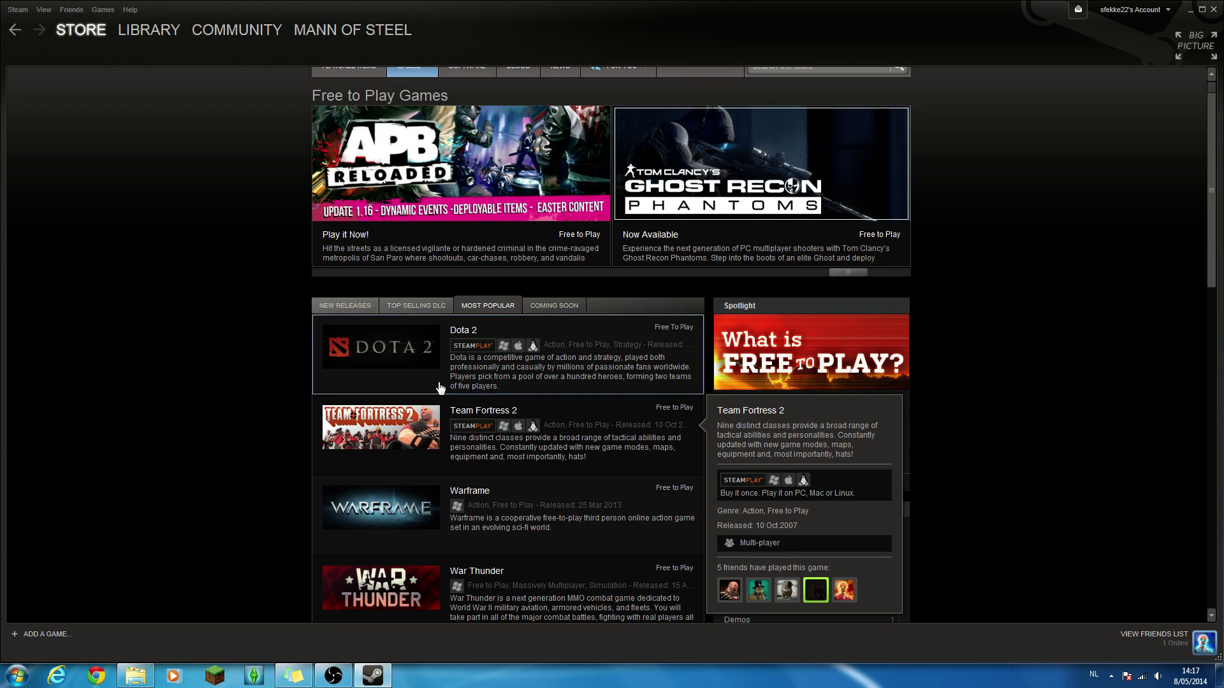
{"action": "left_click", "coordinate": [498, 206]}
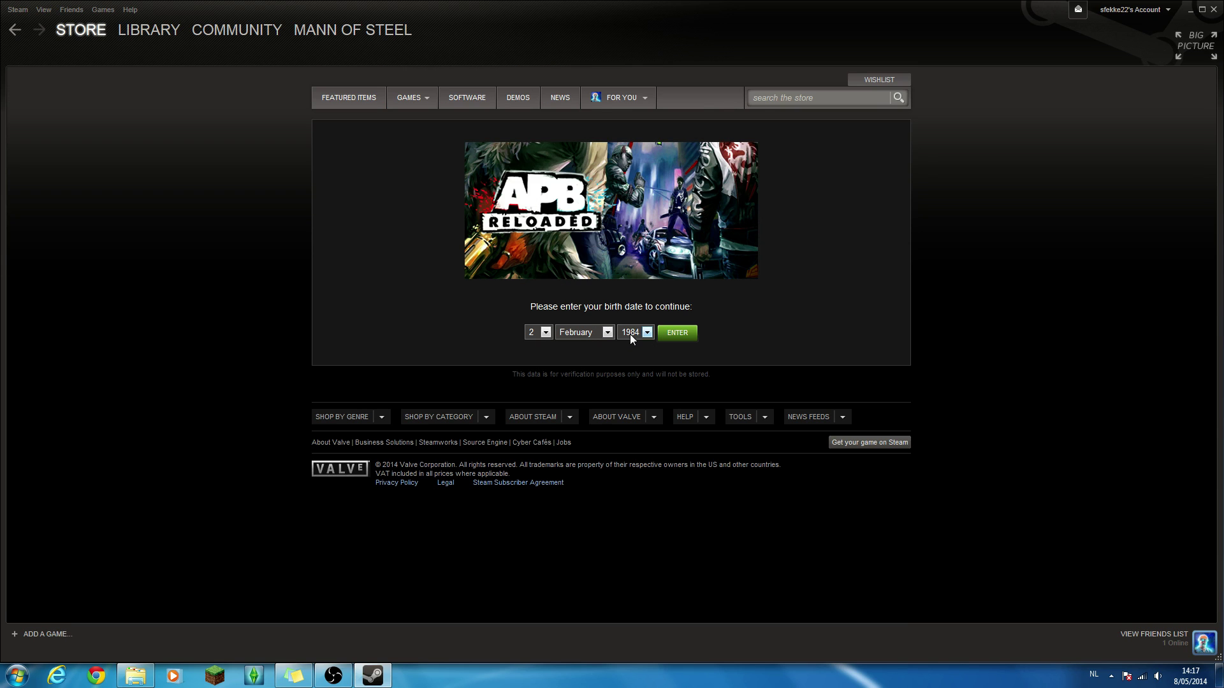
{"action": "left_click", "coordinate": [645, 331]}
{"action": "left_click", "coordinate": [673, 332]}
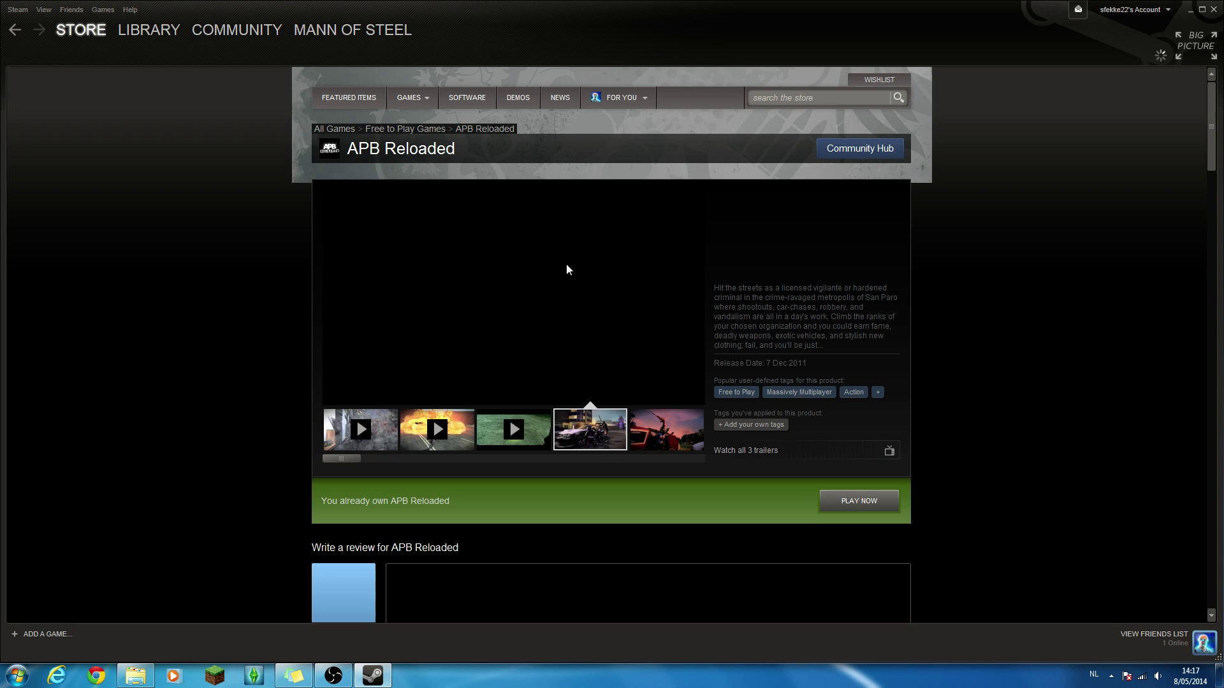
{"action": "scroll", "coordinate": [593, 297], "scroll_direction": "down", "scroll_amount": 2}
{"action": "scroll", "coordinate": [574, 377], "scroll_direction": "down", "scroll_amount": 2}
{"action": "scroll", "coordinate": [573, 382], "scroll_direction": "down", "scroll_amount": 1}
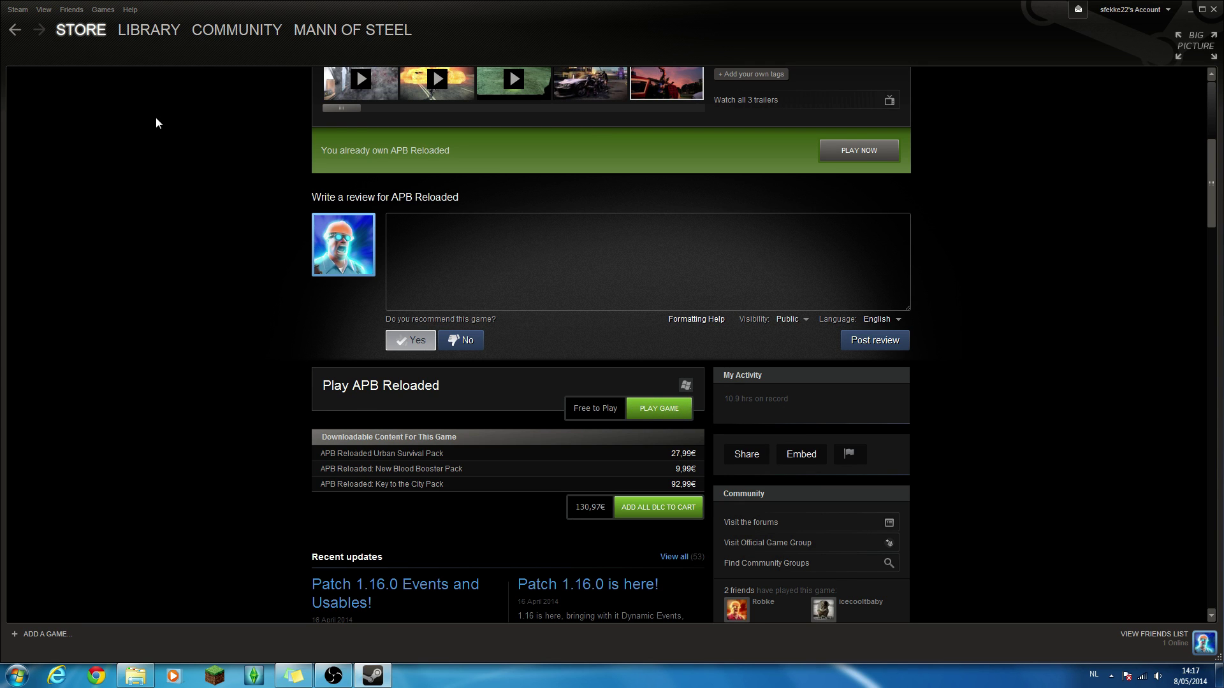
{"action": "scroll", "coordinate": [294, 223], "scroll_direction": "up", "scroll_amount": 3}
{"action": "scroll", "coordinate": [294, 222], "scroll_direction": "up", "scroll_amount": 2}
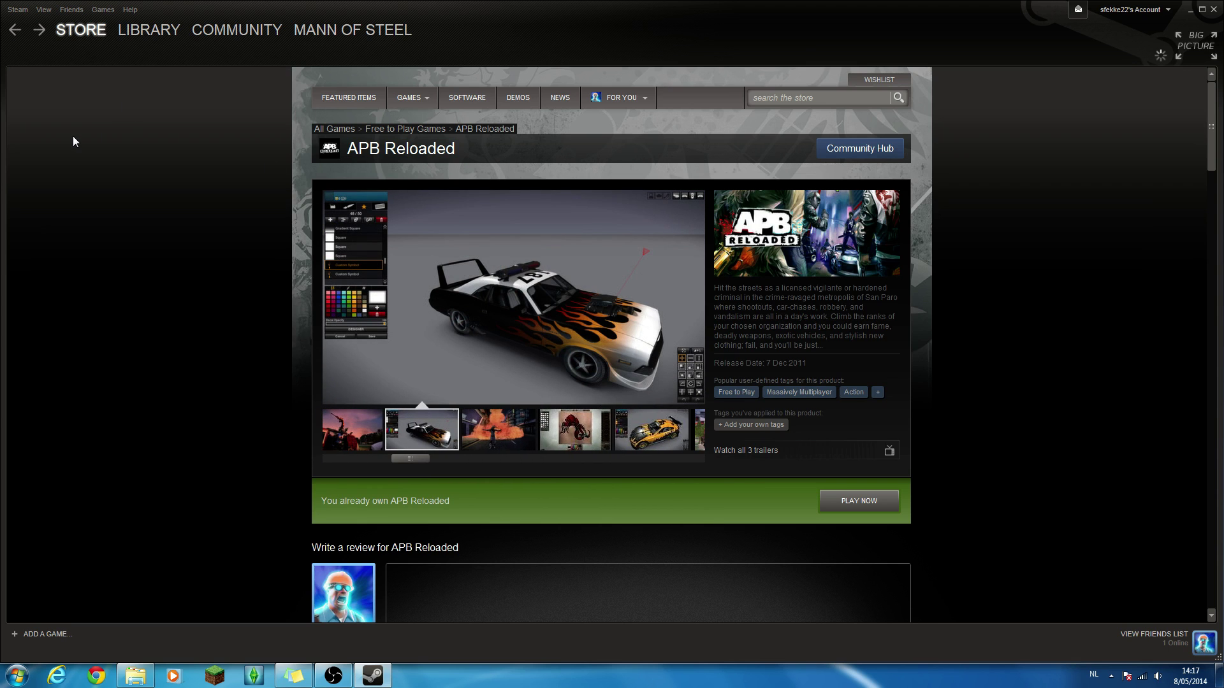
{"action": "left_click", "coordinate": [15, 31]}
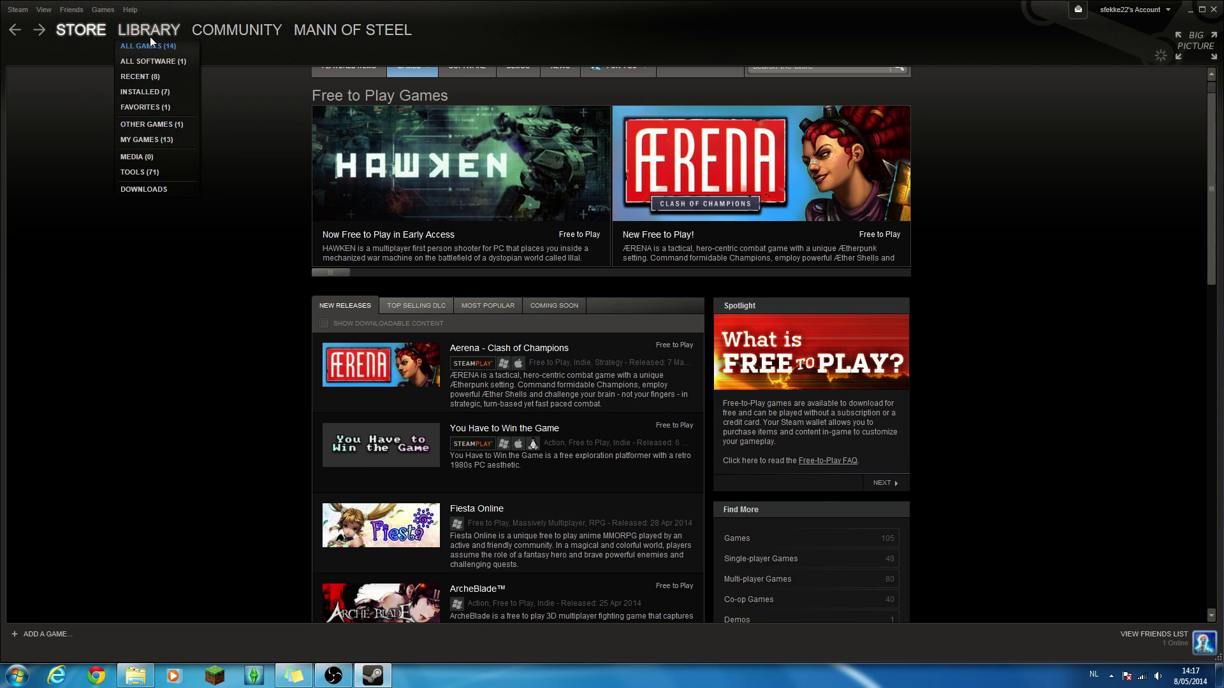
- Browse the library from The Ship Tutorial to Team Fortress 2 and glance at its manual
{"action": "left_click", "coordinate": [150, 37]}
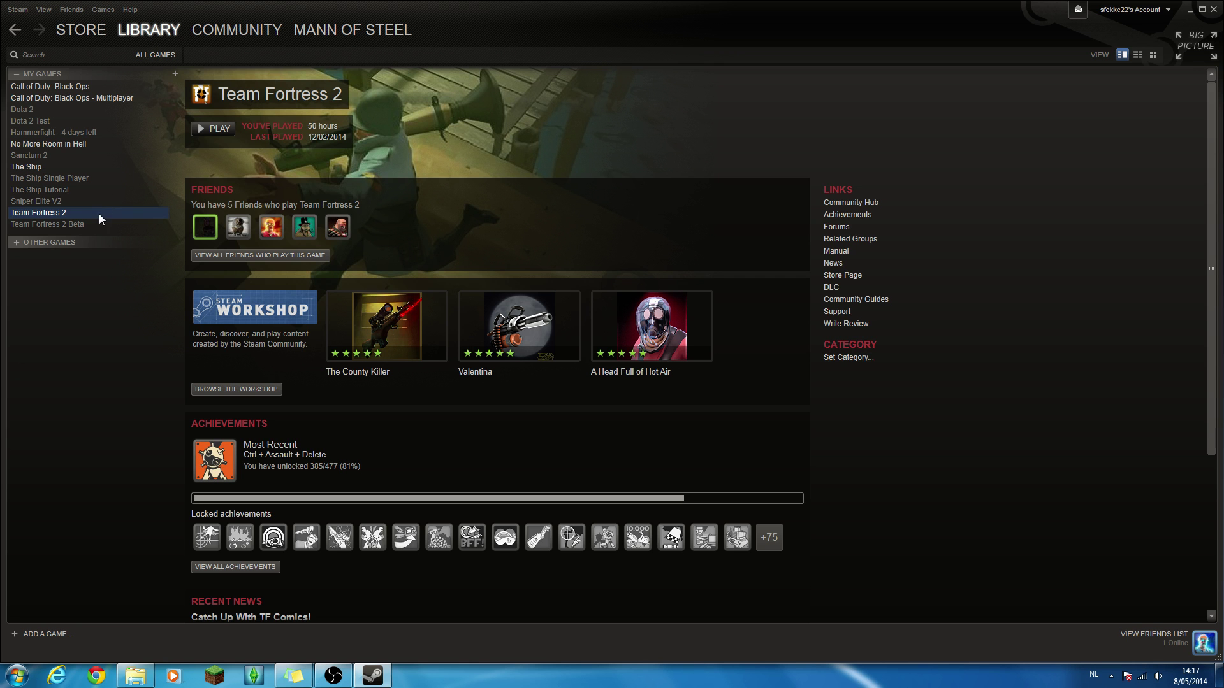
{"action": "left_click", "coordinate": [89, 185]}
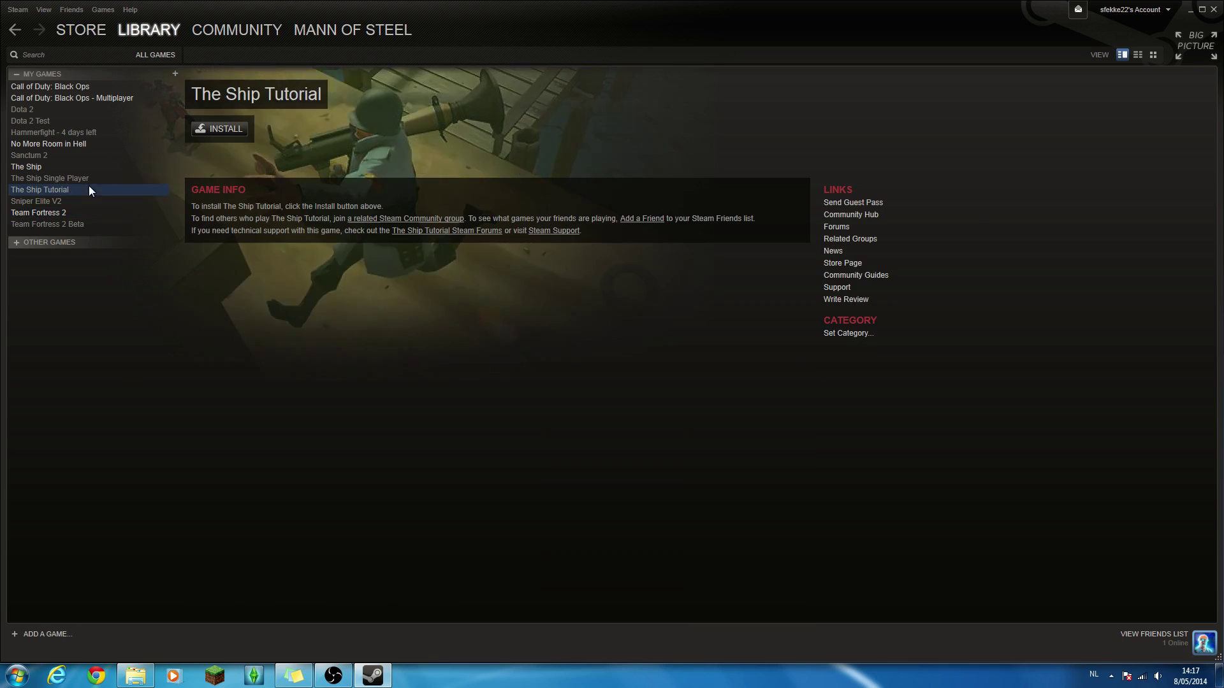
{"action": "left_click", "coordinate": [53, 213]}
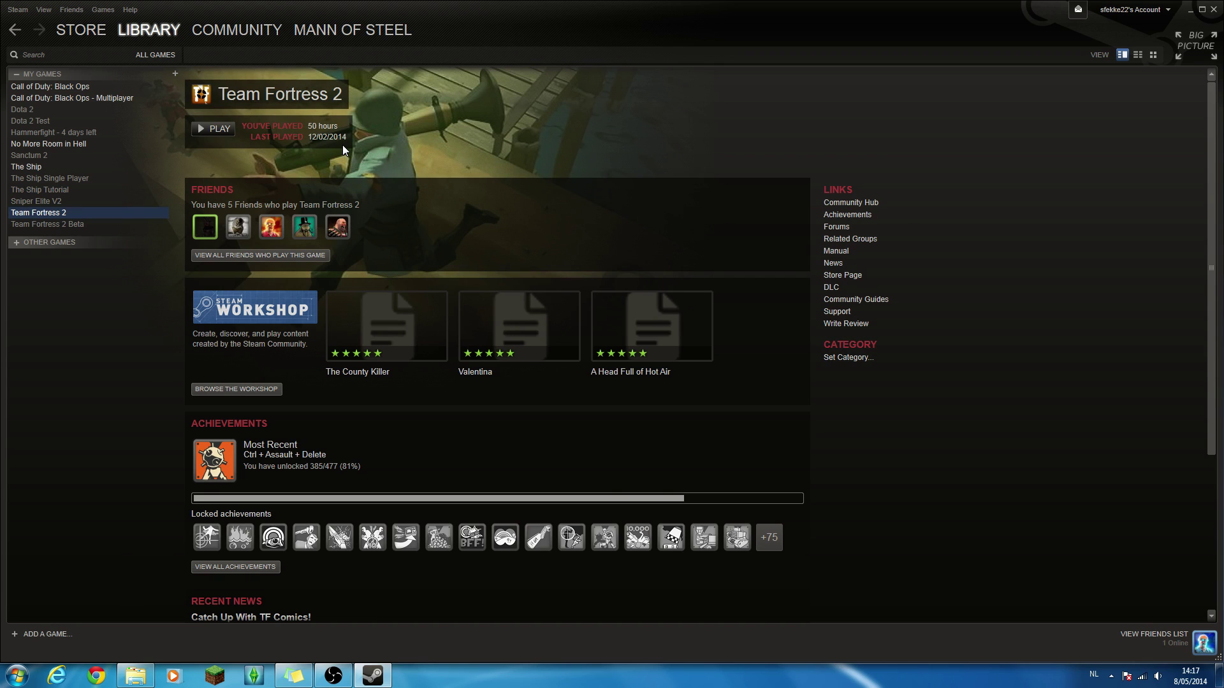
{"action": "left_click", "coordinate": [1191, 675]}
{"action": "left_click", "coordinate": [835, 251]}
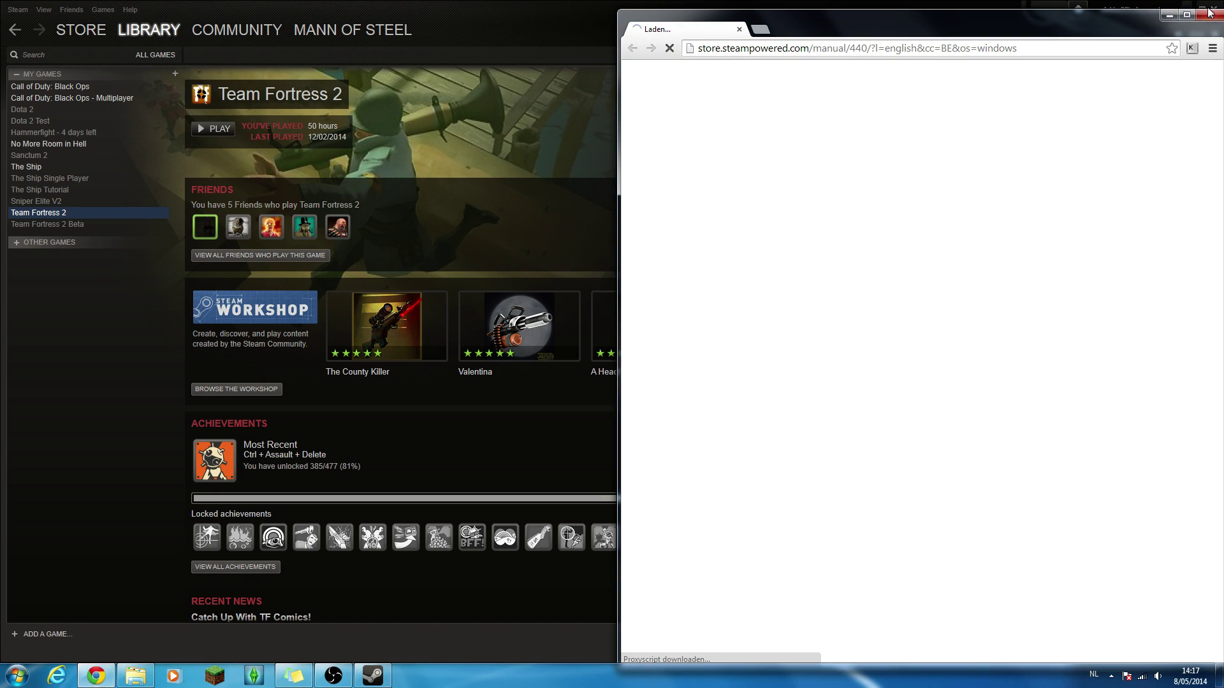
{"action": "left_click", "coordinate": [1210, 14]}
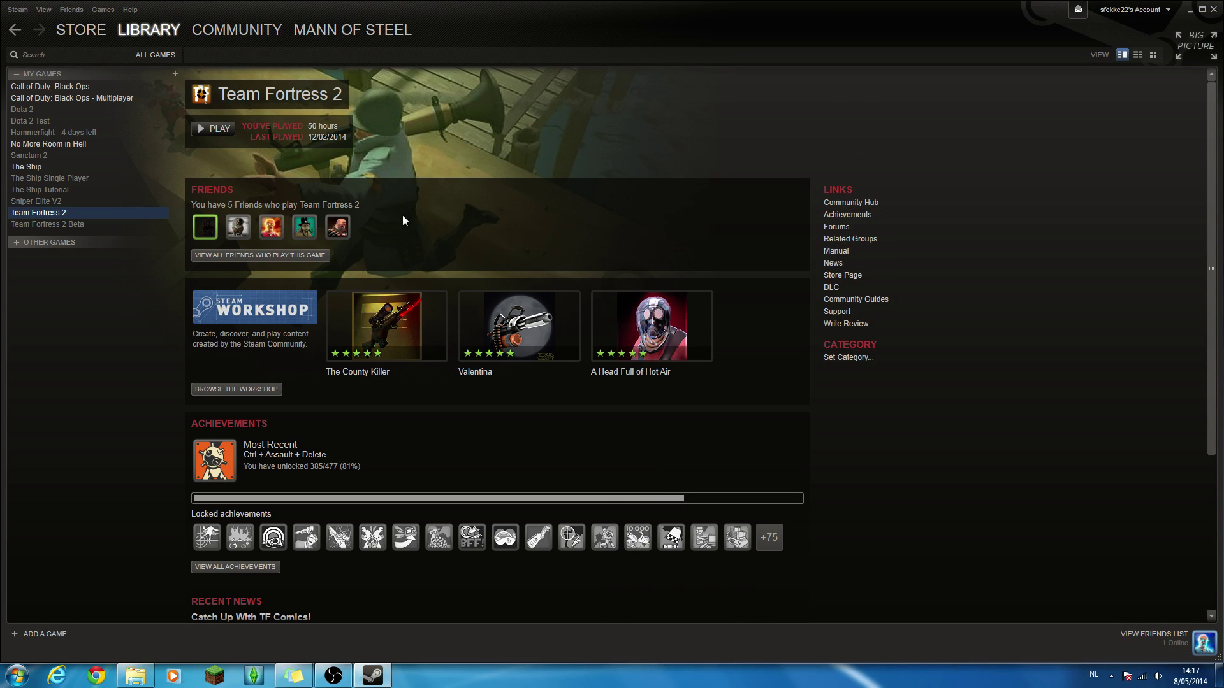
{"action": "mouse_move", "coordinate": [215, 462]}
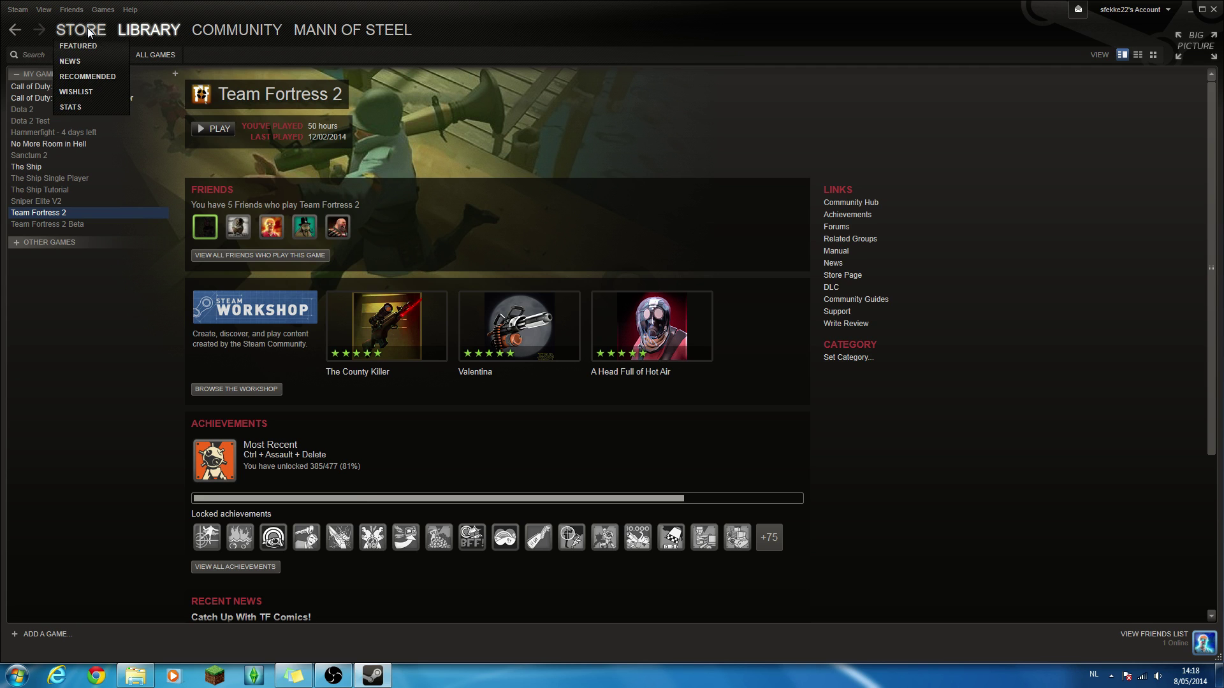
- Go back to the store and view the HAWKEN store page
{"action": "left_click", "coordinate": [87, 29]}
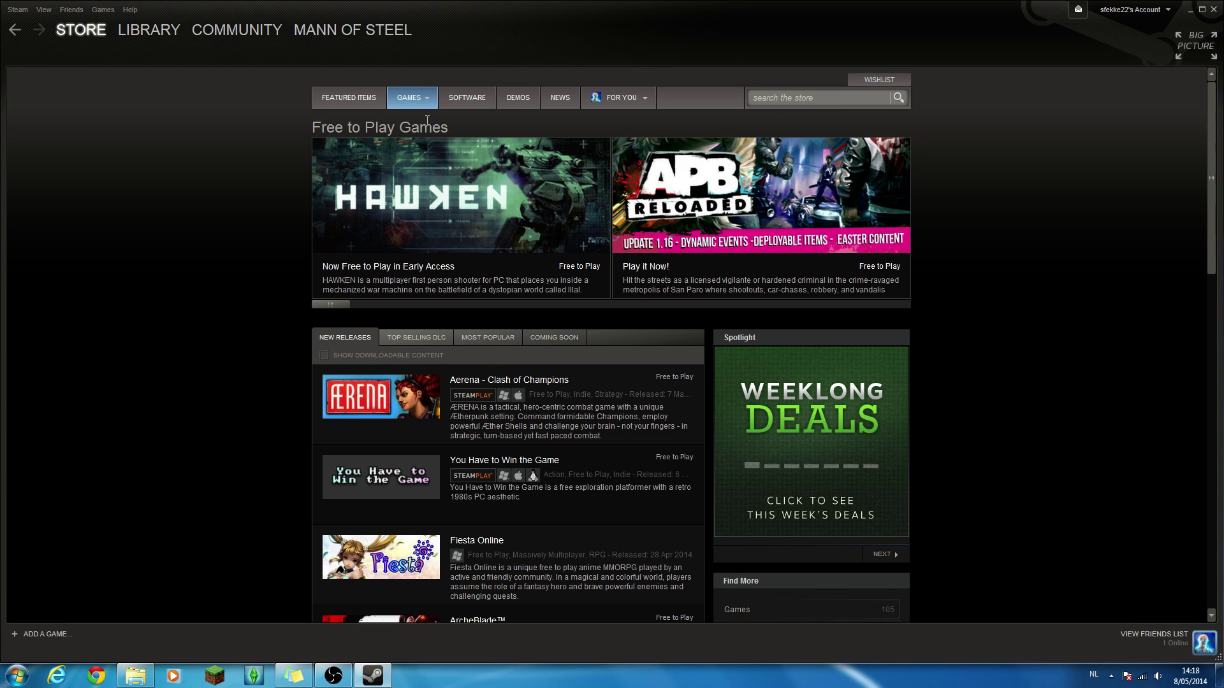
{"action": "left_click", "coordinate": [544, 206]}
{"action": "scroll", "coordinate": [544, 211], "scroll_direction": "down", "scroll_amount": 2}
{"action": "scroll", "coordinate": [541, 220], "scroll_direction": "down", "scroll_amount": 2}
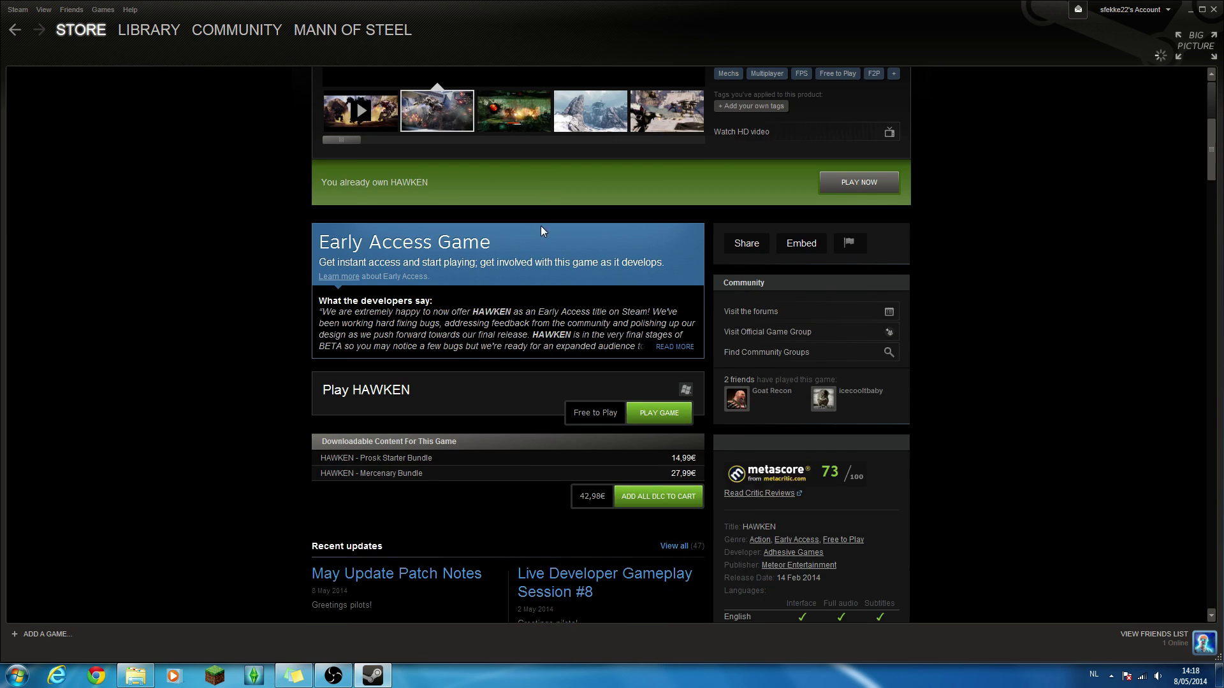
{"action": "scroll", "coordinate": [536, 239], "scroll_direction": "down", "scroll_amount": 2}
{"action": "scroll", "coordinate": [531, 247], "scroll_direction": "up", "scroll_amount": 2}
{"action": "scroll", "coordinate": [528, 251], "scroll_direction": "up", "scroll_amount": 3}
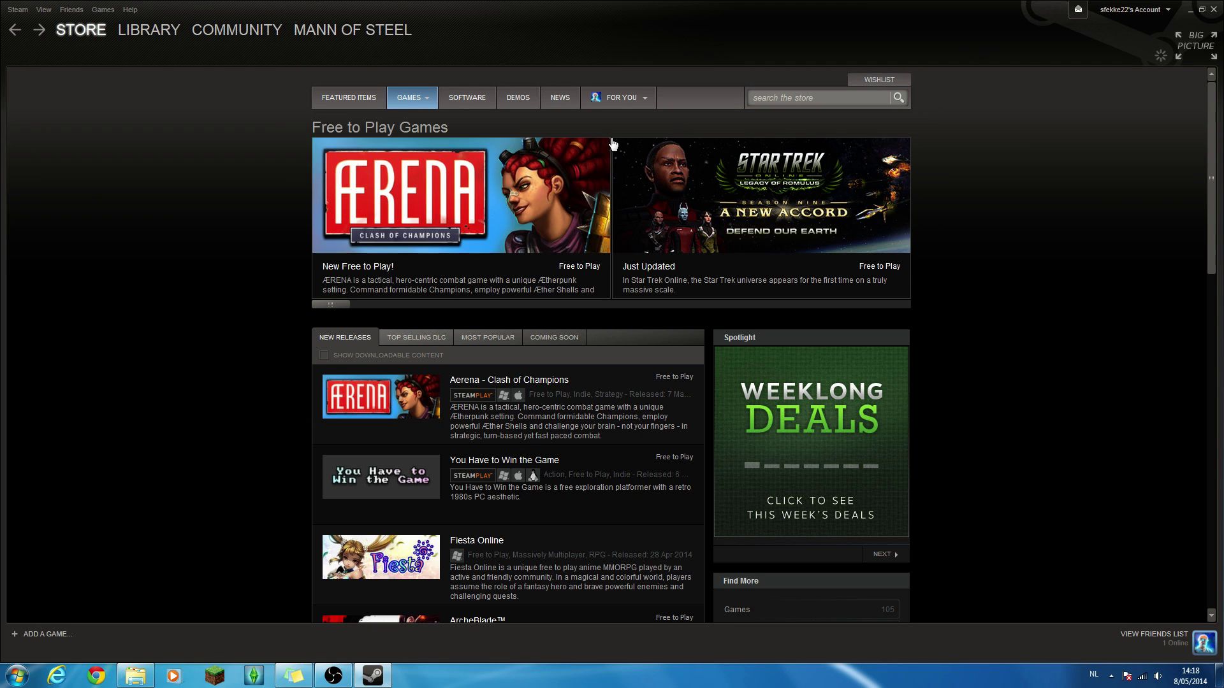
{"action": "scroll", "coordinate": [601, 167], "scroll_direction": "down", "scroll_amount": 2}
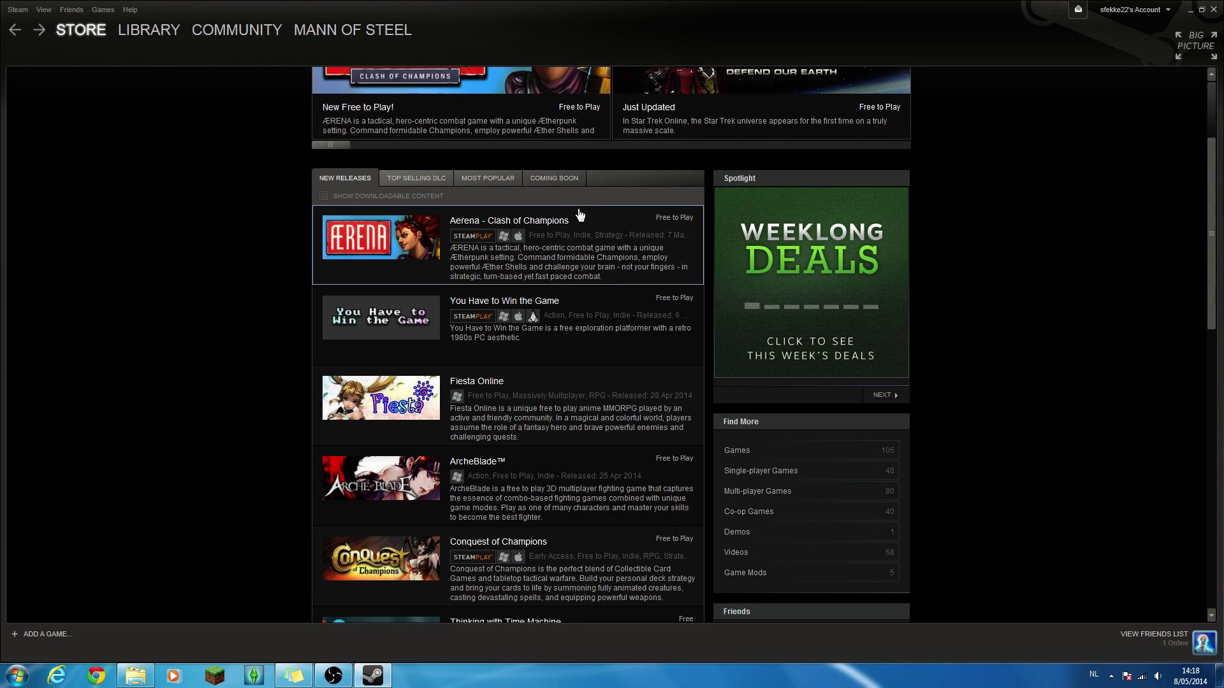
{"action": "scroll", "coordinate": [550, 261], "scroll_direction": "down", "scroll_amount": 2}
{"action": "scroll", "coordinate": [560, 270], "scroll_direction": "down", "scroll_amount": 3}
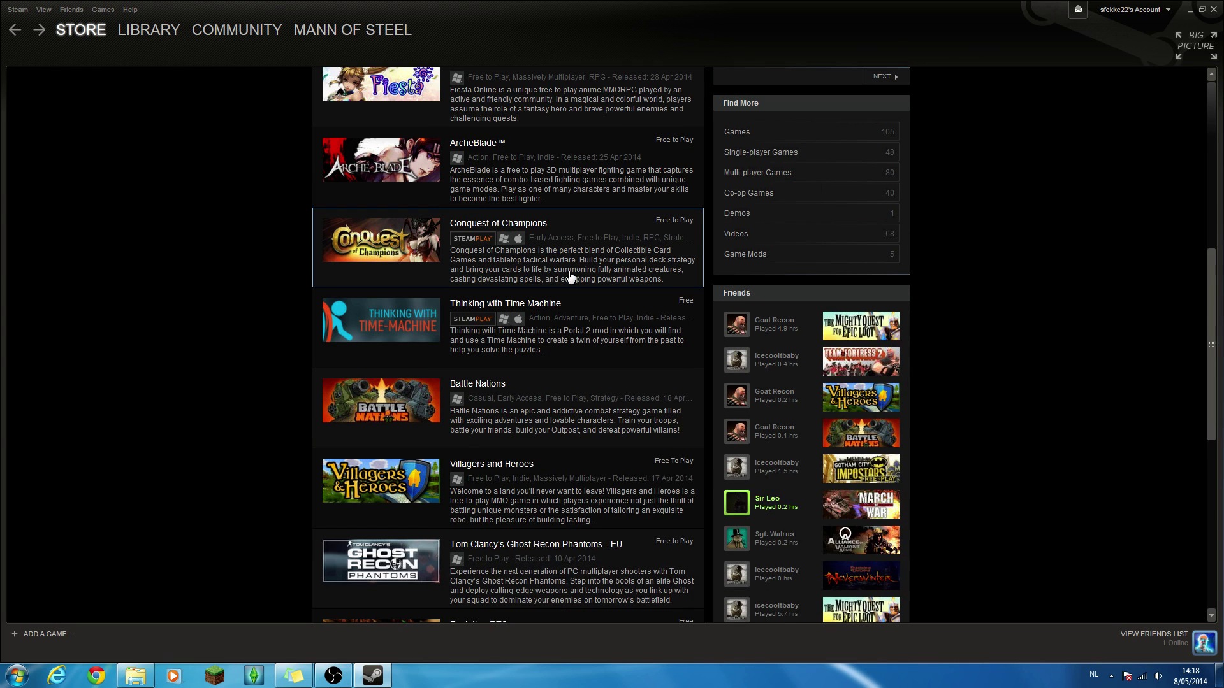
{"action": "scroll", "coordinate": [571, 281], "scroll_direction": "down", "scroll_amount": 2}
{"action": "scroll", "coordinate": [571, 282], "scroll_direction": "up", "scroll_amount": 1}
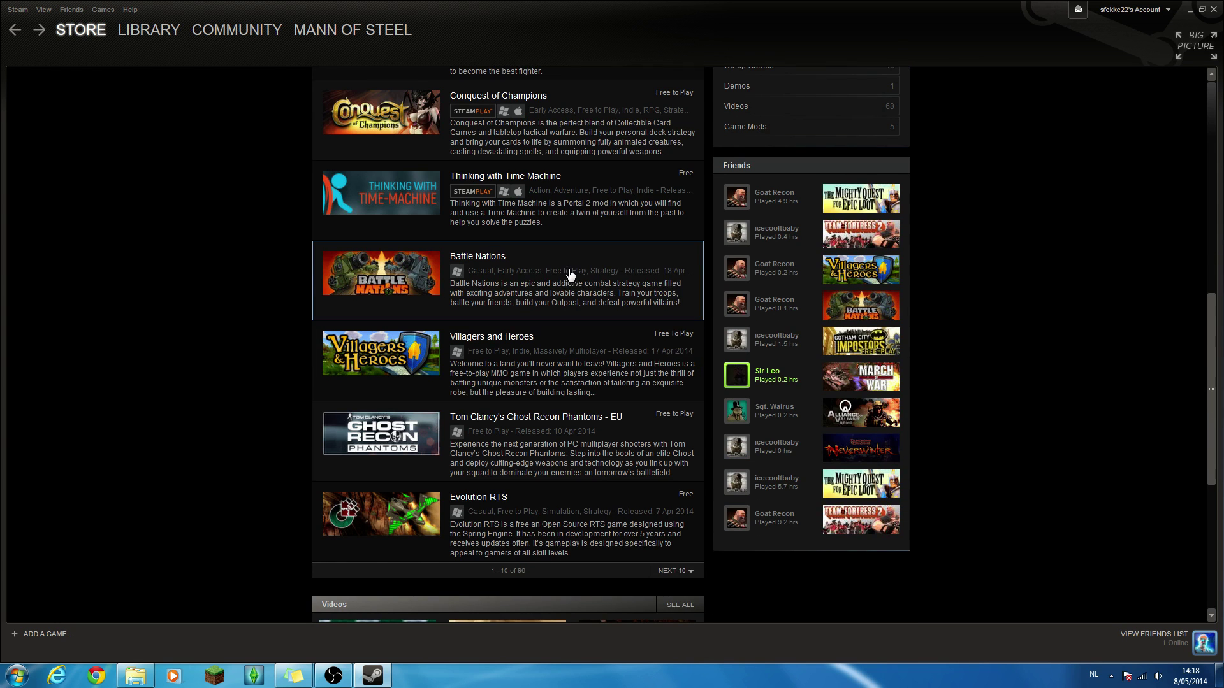
- Go to the Thinking with Time Machine store page
{"action": "left_click", "coordinate": [558, 199]}
{"action": "scroll", "coordinate": [576, 330], "scroll_direction": "down", "scroll_amount": 2}
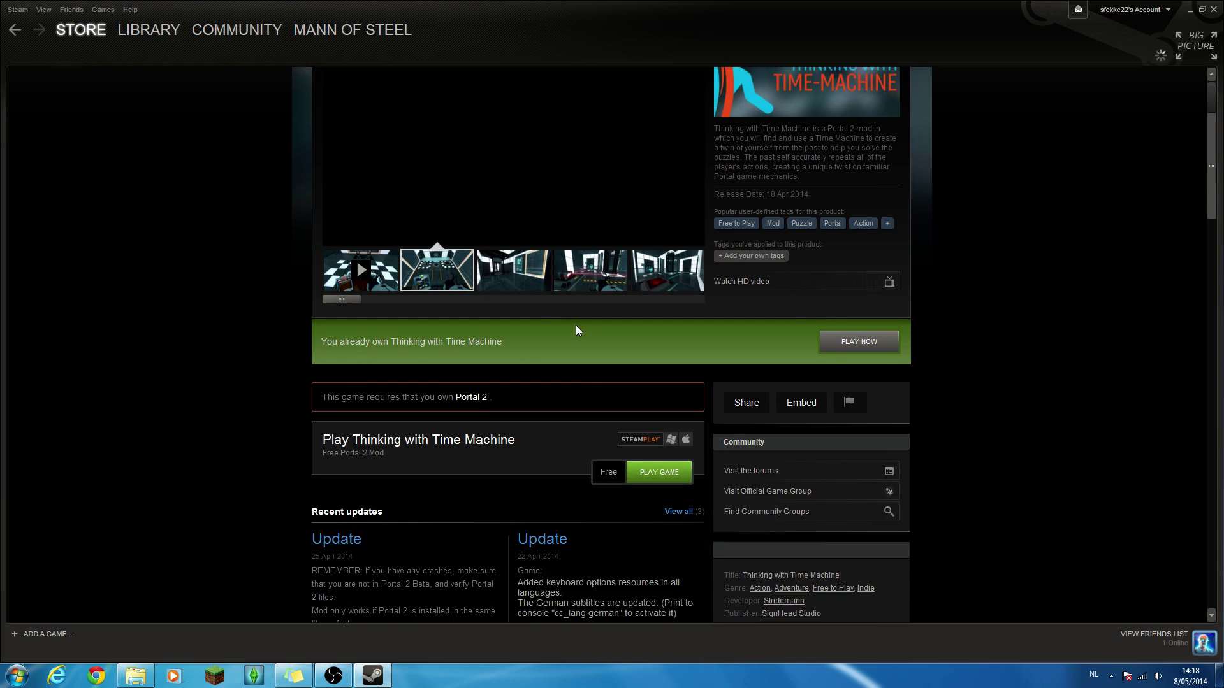
{"action": "scroll", "coordinate": [576, 330], "scroll_direction": "down", "scroll_amount": 2}
{"action": "scroll", "coordinate": [576, 330], "scroll_direction": "down", "scroll_amount": 2}
{"action": "scroll", "coordinate": [576, 331], "scroll_direction": "down", "scroll_amount": 2}
{"action": "scroll", "coordinate": [569, 336], "scroll_direction": "down", "scroll_amount": 1}
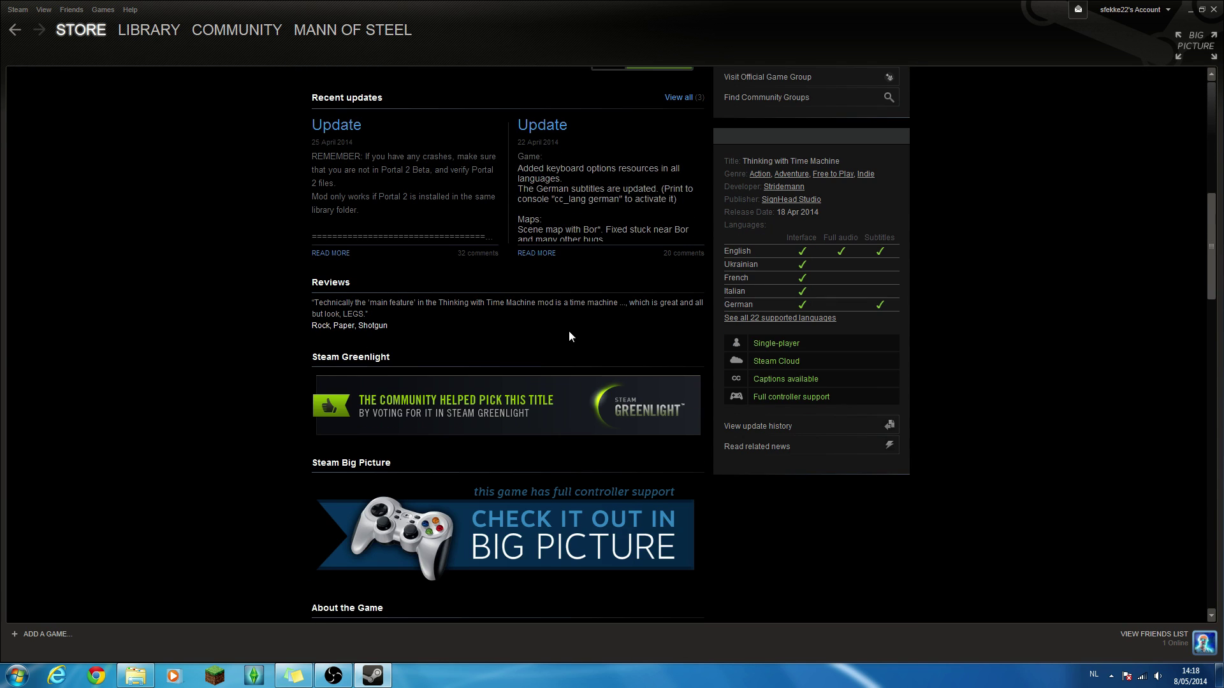
{"action": "scroll", "coordinate": [569, 336], "scroll_direction": "down", "scroll_amount": 1}
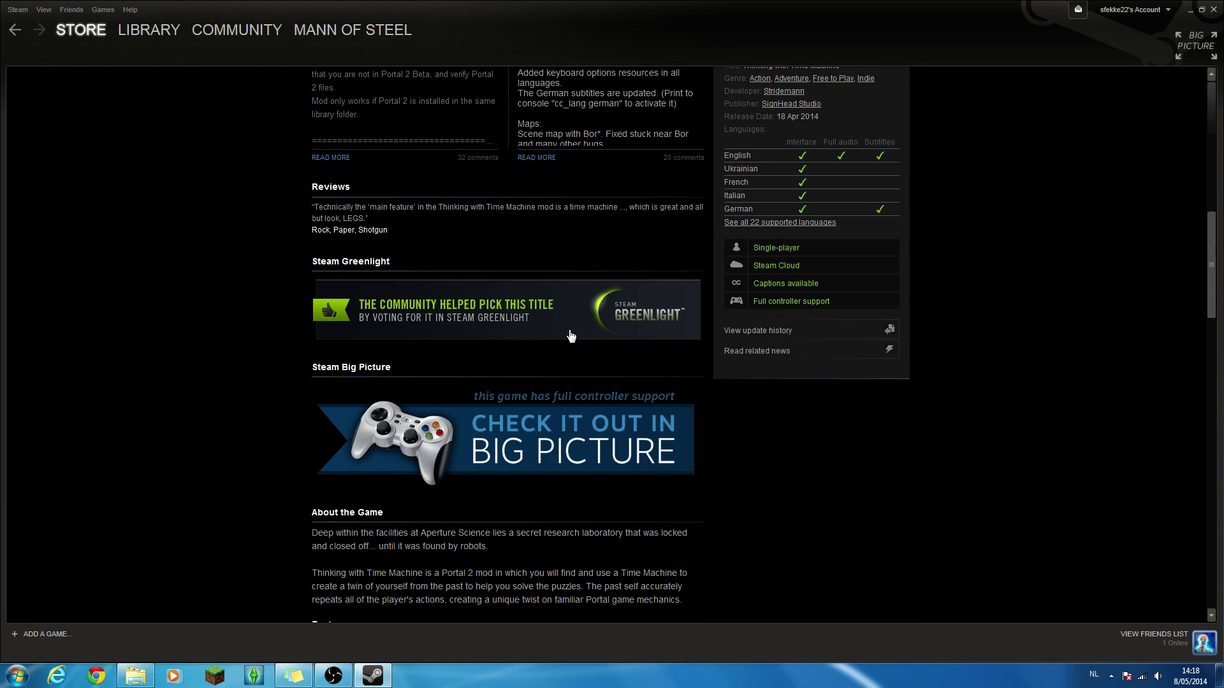
{"action": "scroll", "coordinate": [569, 335], "scroll_direction": "up", "scroll_amount": 3}
{"action": "scroll", "coordinate": [606, 341], "scroll_direction": "up", "scroll_amount": 3}
{"action": "scroll", "coordinate": [607, 341], "scroll_direction": "up", "scroll_amount": 2}
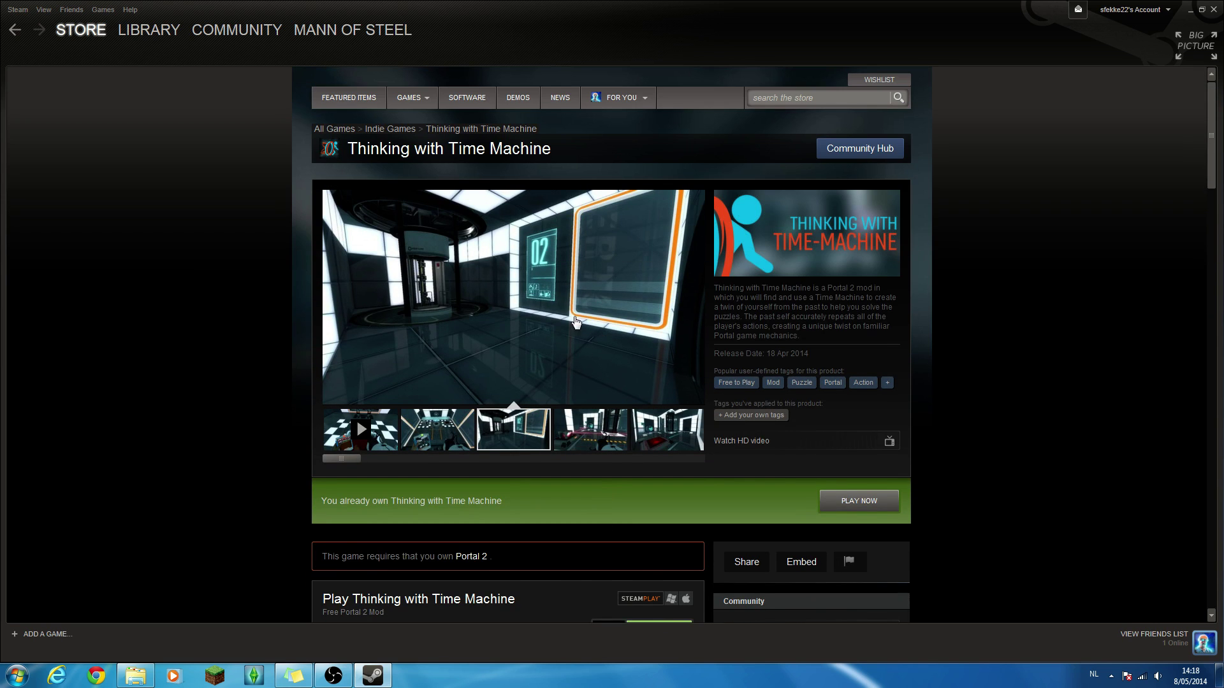
{"action": "left_click", "coordinate": [8, 35]}
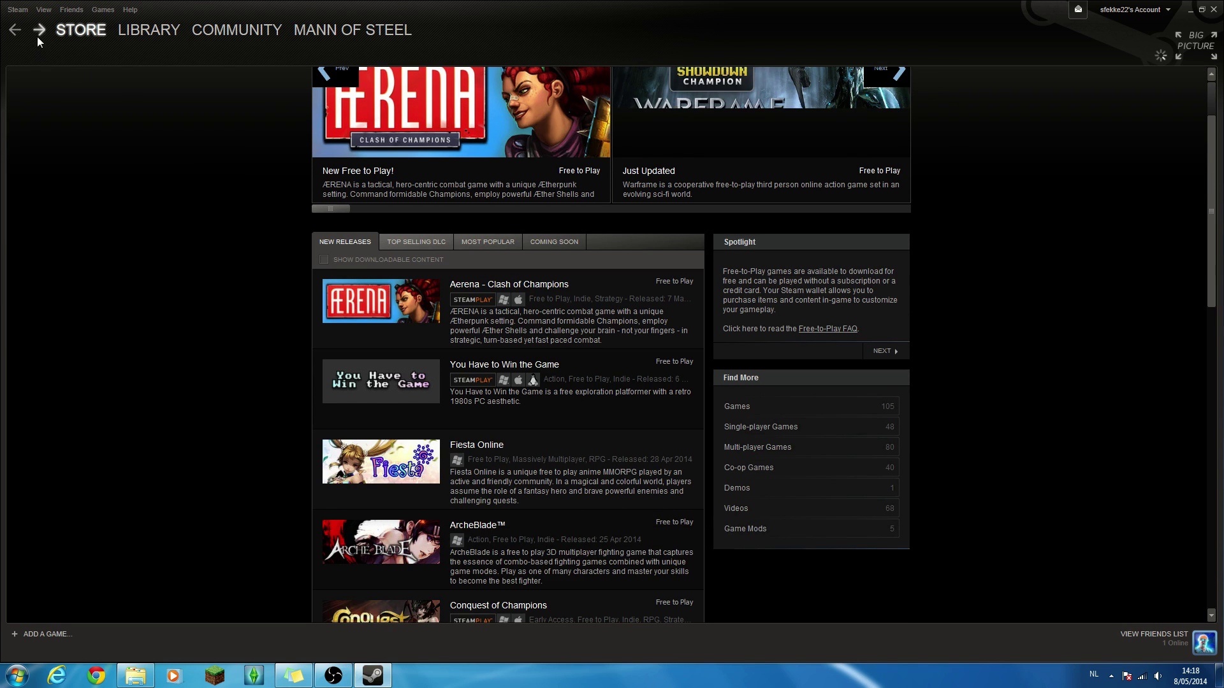
{"action": "left_click", "coordinate": [37, 37]}
{"action": "scroll", "coordinate": [780, 345], "scroll_direction": "down", "scroll_amount": 3}
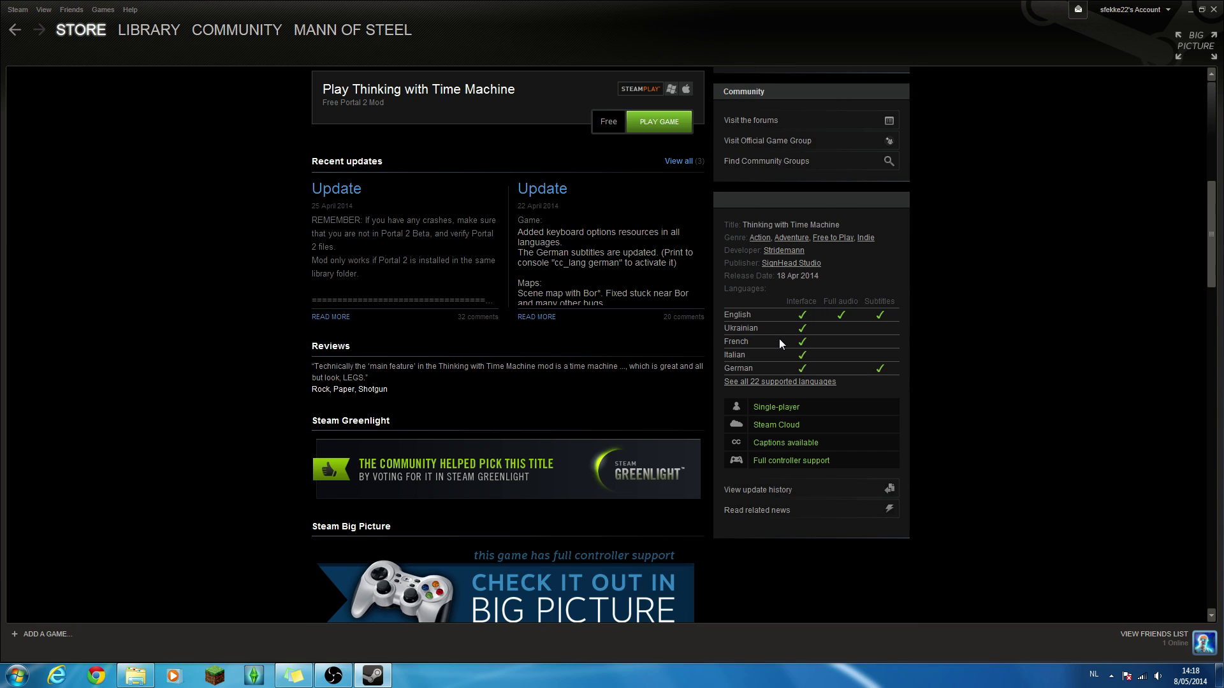
{"action": "scroll", "coordinate": [1117, 369], "scroll_direction": "down", "scroll_amount": 3}
{"action": "scroll", "coordinate": [1117, 368], "scroll_direction": "down", "scroll_amount": 4}
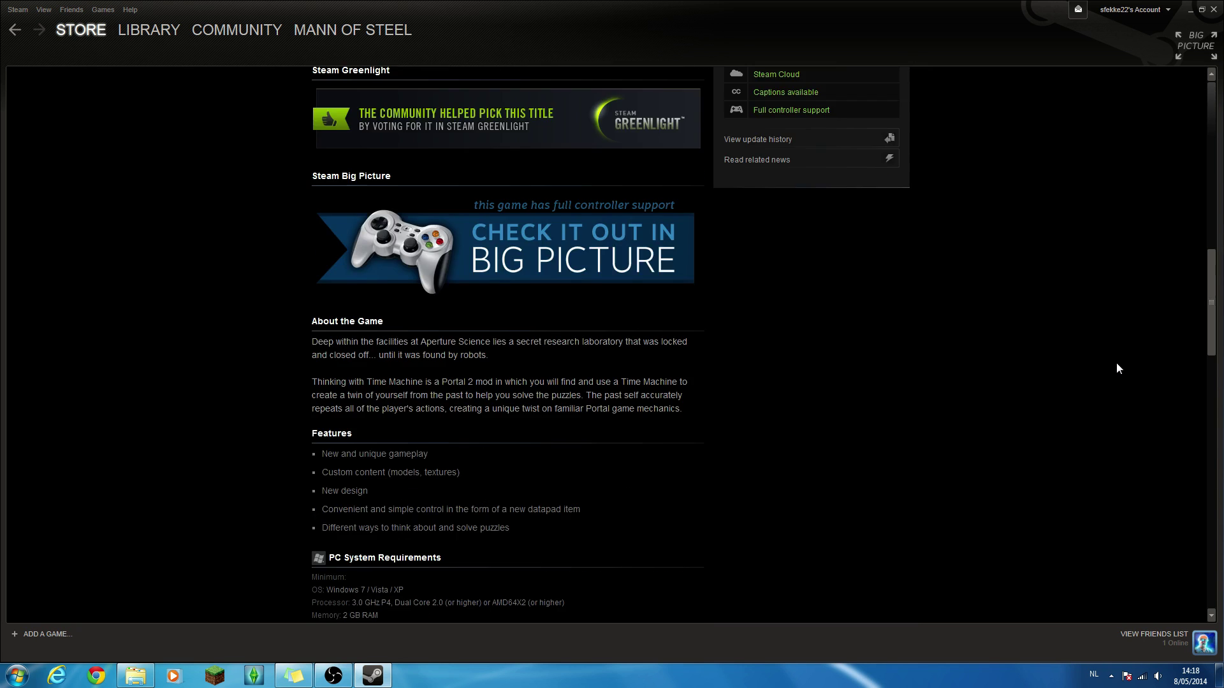
{"action": "scroll", "coordinate": [1117, 368], "scroll_direction": "down", "scroll_amount": 7}
{"action": "scroll", "coordinate": [1117, 365], "scroll_direction": "down", "scroll_amount": 4}
{"action": "scroll", "coordinate": [1117, 364], "scroll_direction": "up", "scroll_amount": 5}
{"action": "scroll", "coordinate": [1117, 364], "scroll_direction": "up", "scroll_amount": 5}
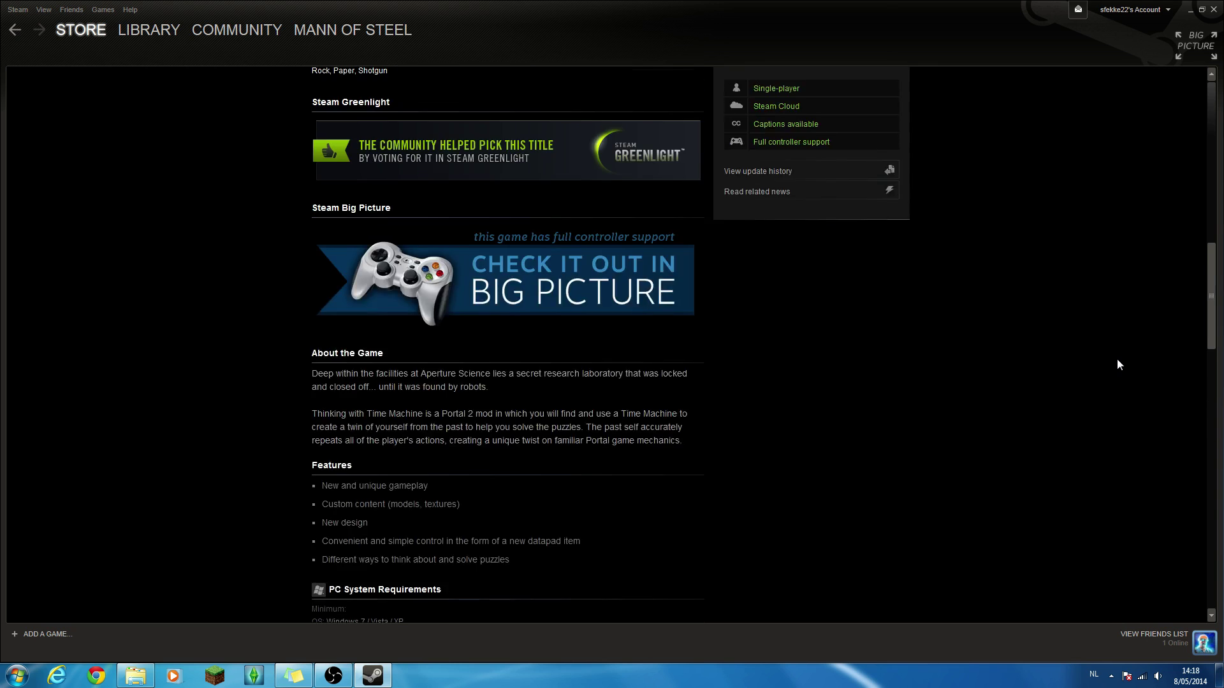
{"action": "scroll", "coordinate": [1117, 364], "scroll_direction": "up", "scroll_amount": 8}
{"action": "scroll", "coordinate": [1116, 364], "scroll_direction": "up", "scroll_amount": 2}
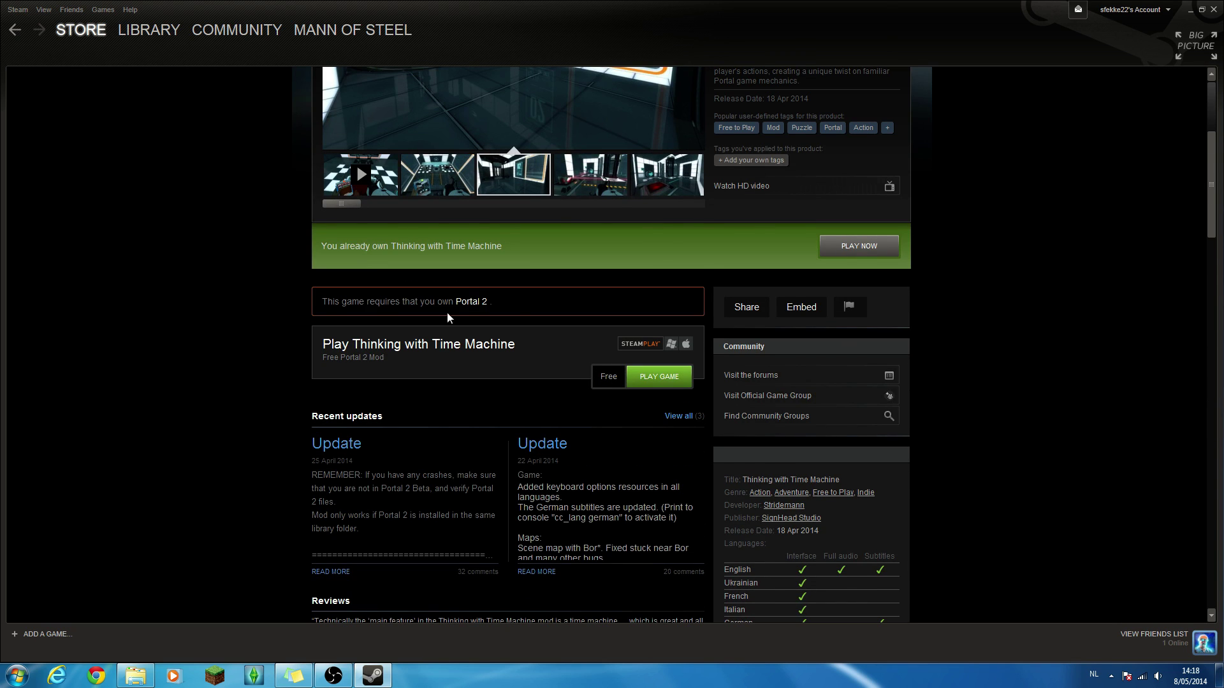
- Follow its 'requires Portal 2' link to the Portal 2 store page
{"action": "left_click_drag", "start_coordinate": [523, 306], "coordinate": [323, 310]}
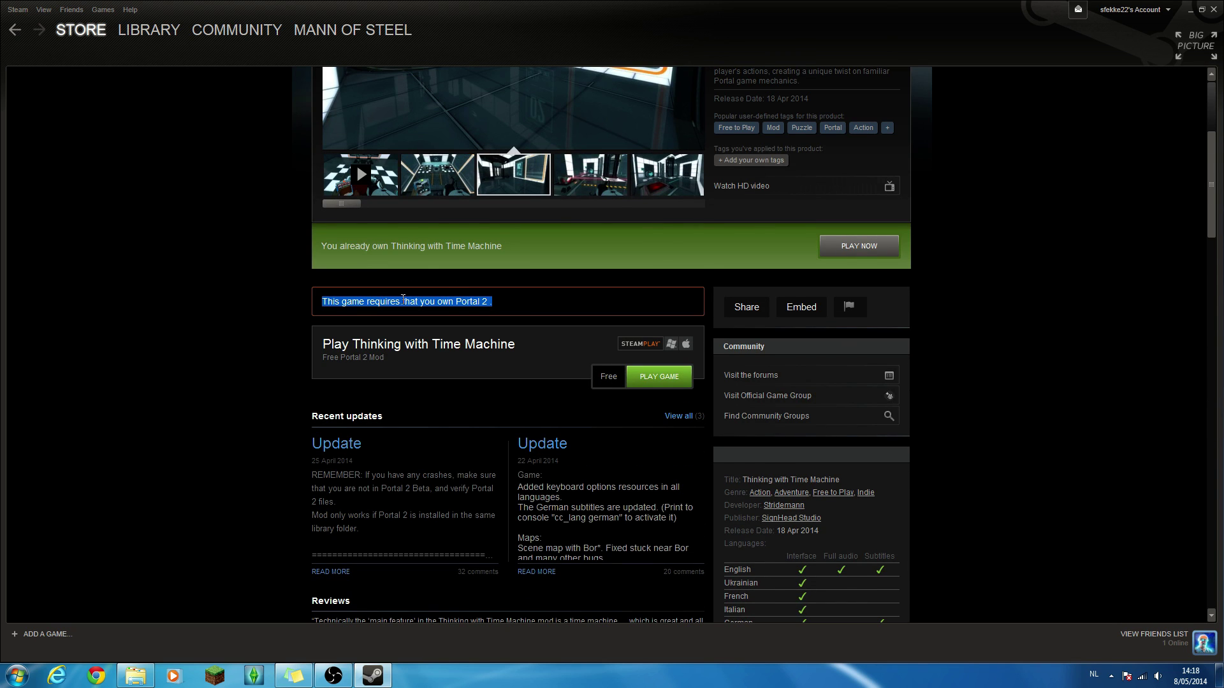
{"action": "left_click", "coordinate": [515, 303]}
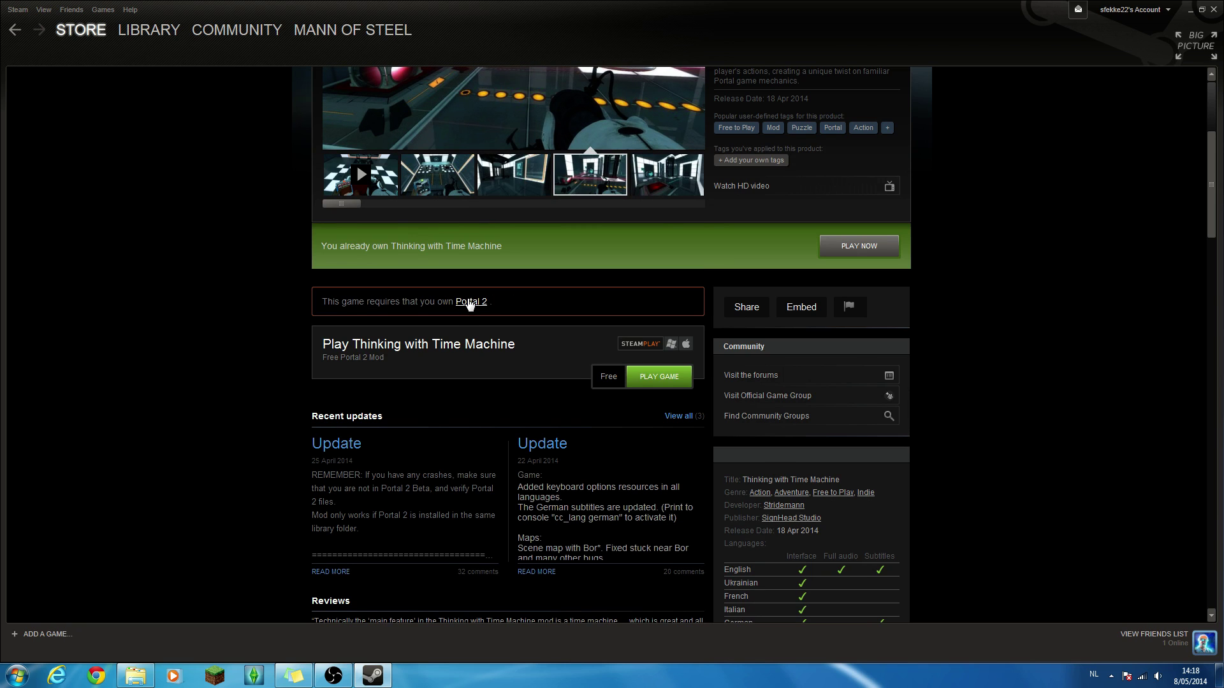
{"action": "left_click", "coordinate": [469, 304]}
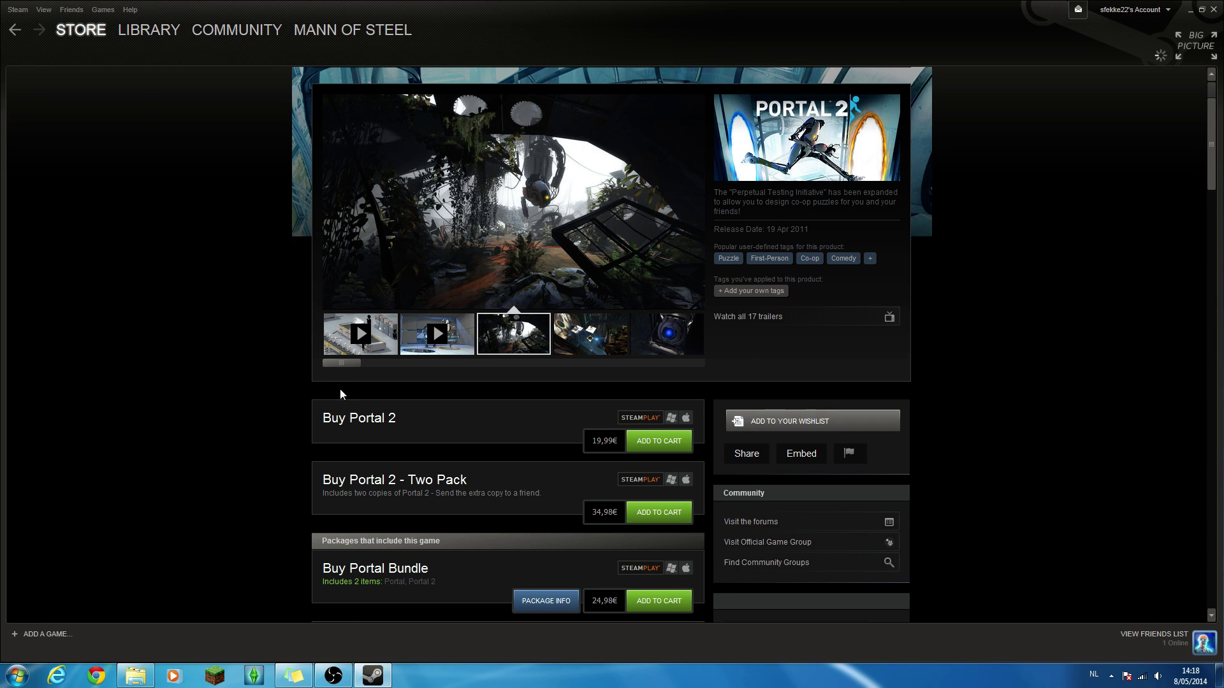
{"action": "scroll", "coordinate": [340, 389], "scroll_direction": "down", "scroll_amount": 1}
{"action": "scroll", "coordinate": [337, 382], "scroll_direction": "down", "scroll_amount": 2}
{"action": "scroll", "coordinate": [337, 372], "scroll_direction": "down", "scroll_amount": 3}
{"action": "scroll", "coordinate": [63, 123], "scroll_direction": "down", "scroll_amount": 3}
{"action": "mouse_move", "coordinate": [80, 29]}
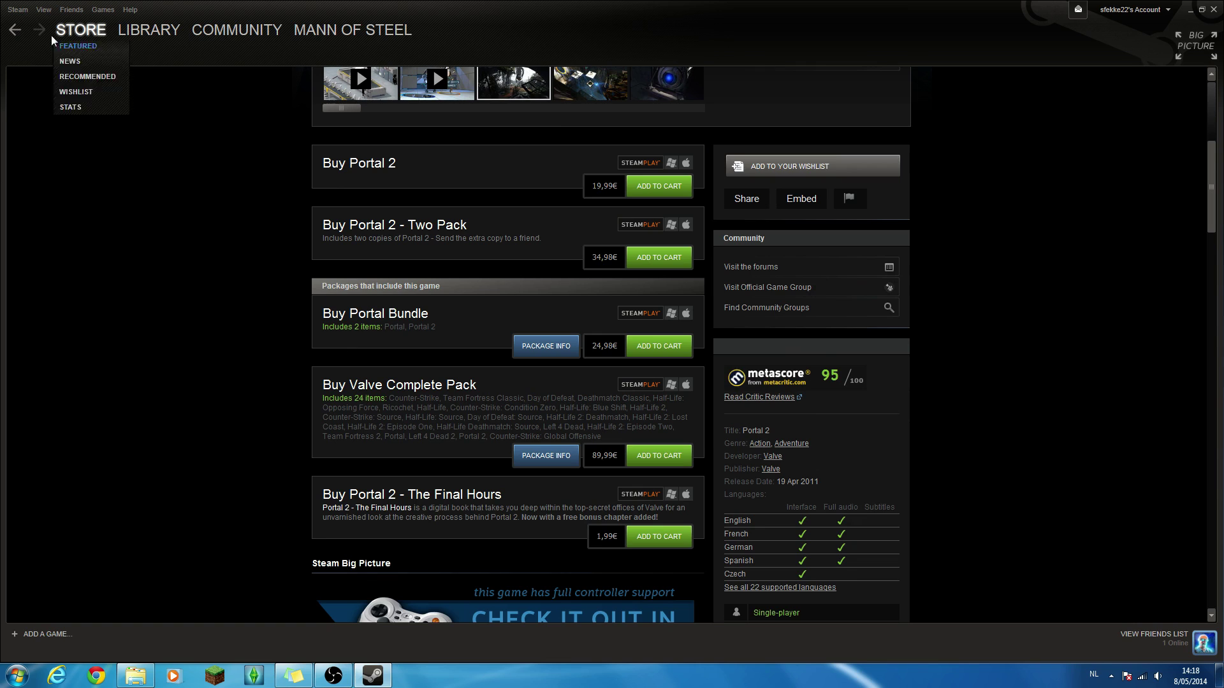
- Briefly view the POSTAL 2 page, then return to the store front and search 'planetside 2'
{"action": "left_click", "coordinate": [12, 32]}
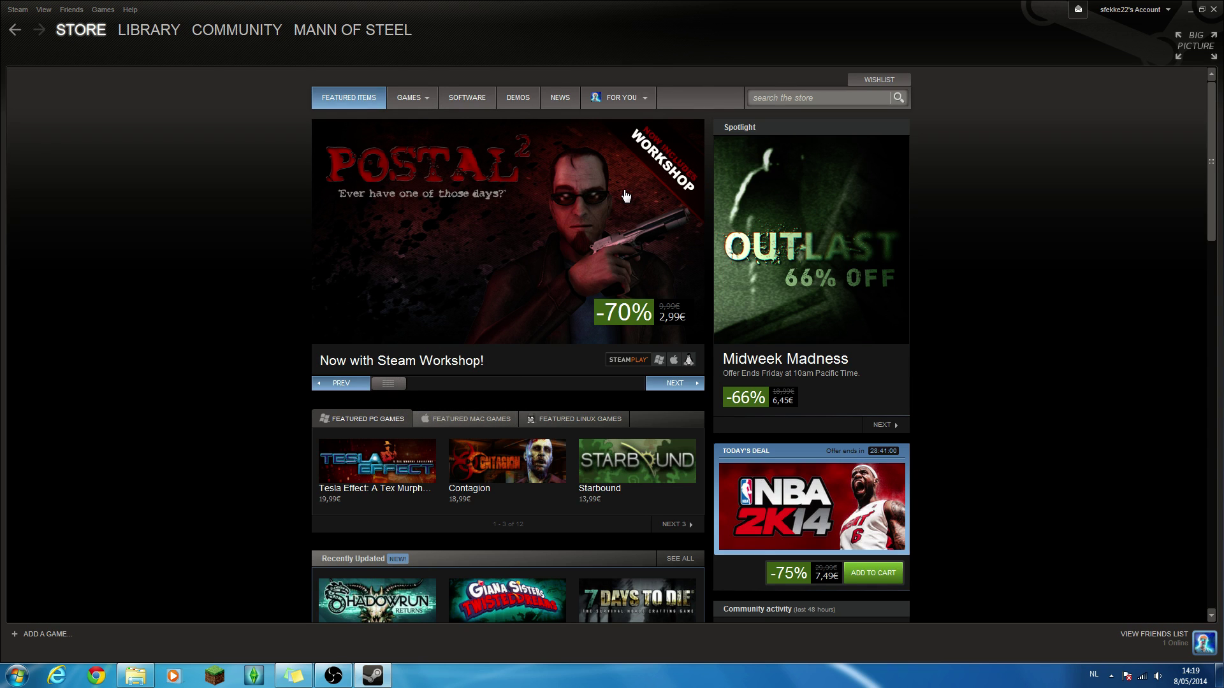
{"action": "left_click", "coordinate": [542, 273]}
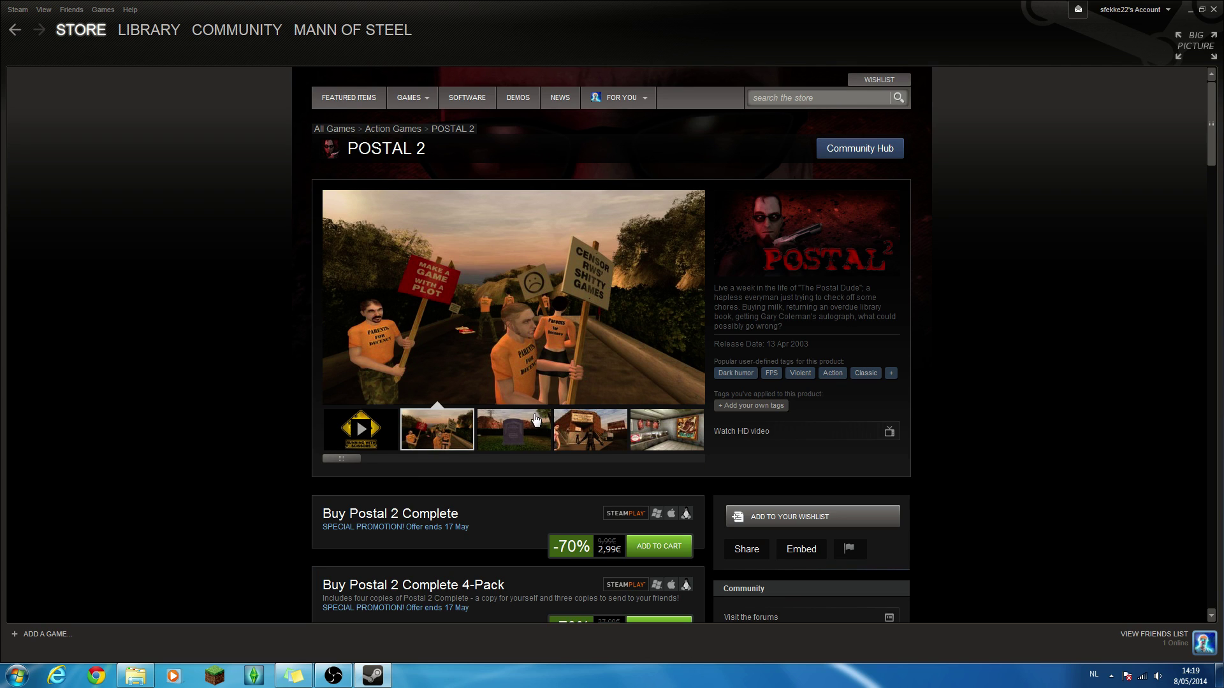
{"action": "scroll", "coordinate": [491, 421], "scroll_direction": "down", "scroll_amount": 2}
{"action": "scroll", "coordinate": [491, 421], "scroll_direction": "up", "scroll_amount": 2}
{"action": "left_click", "coordinate": [16, 29]}
{"action": "left_click", "coordinate": [766, 98]}
{"action": "type", "text": "planetside 2"}
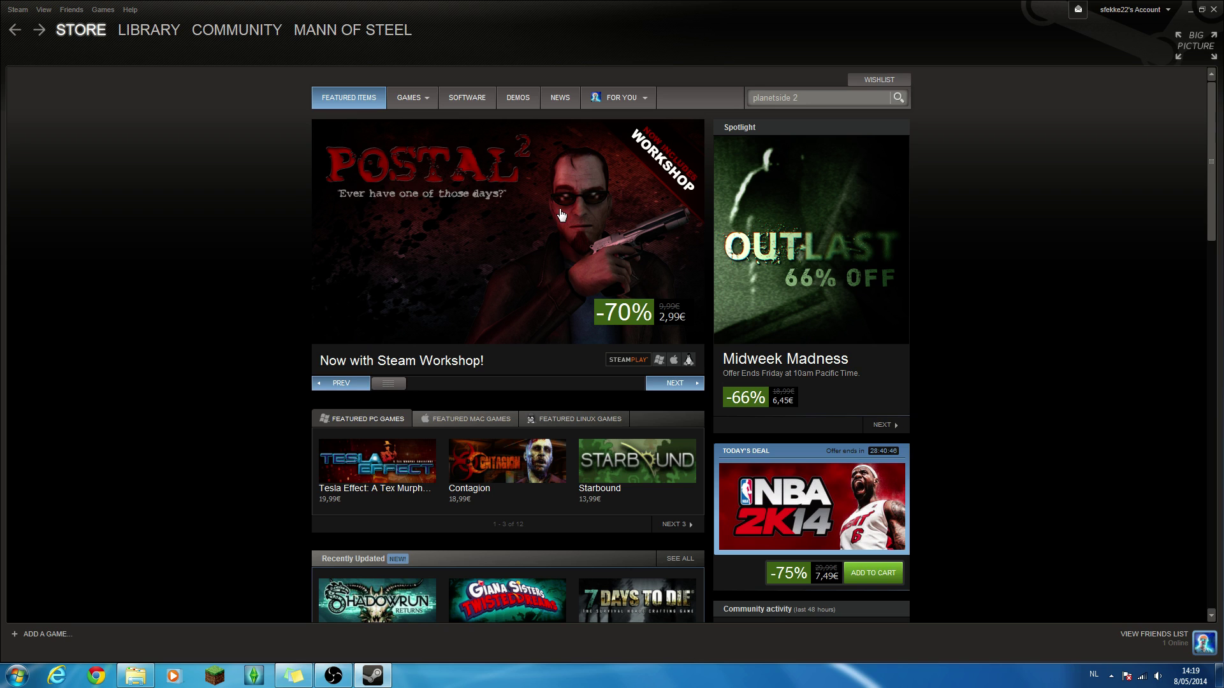
- Search for planetside 2, go to the PlanetSide 2 page, and view its screenshots
{"action": "key", "text": "Return"}
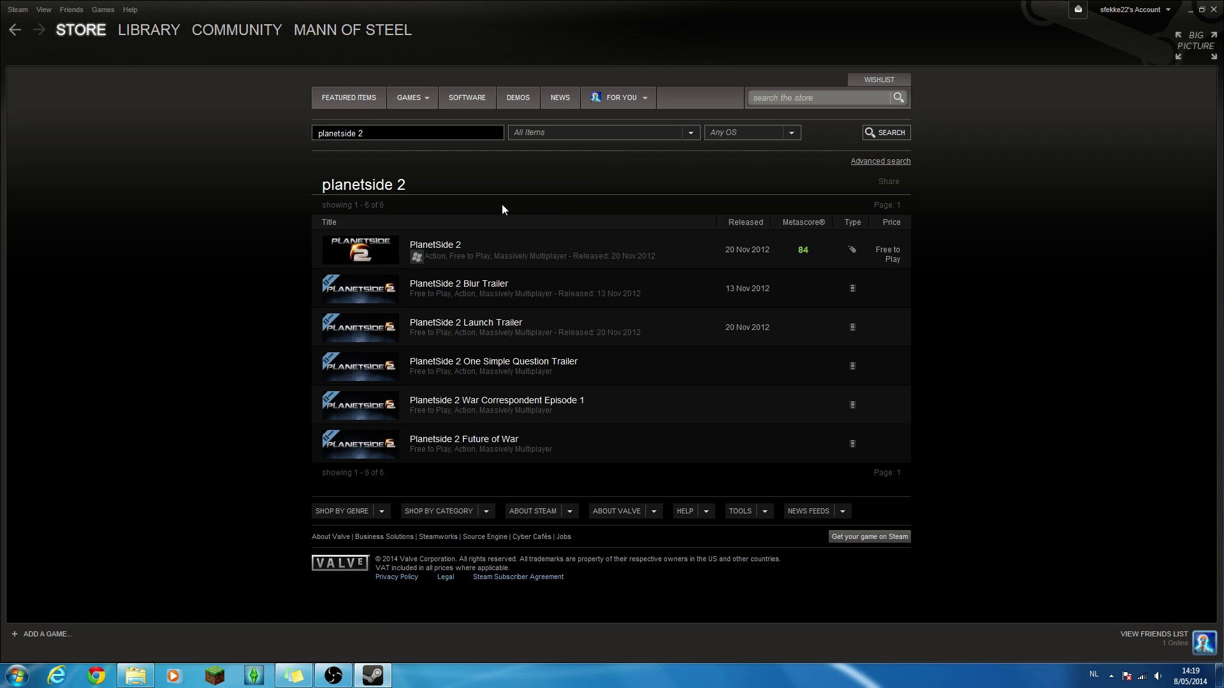
{"action": "left_click", "coordinate": [494, 253]}
{"action": "left_click", "coordinate": [664, 436]}
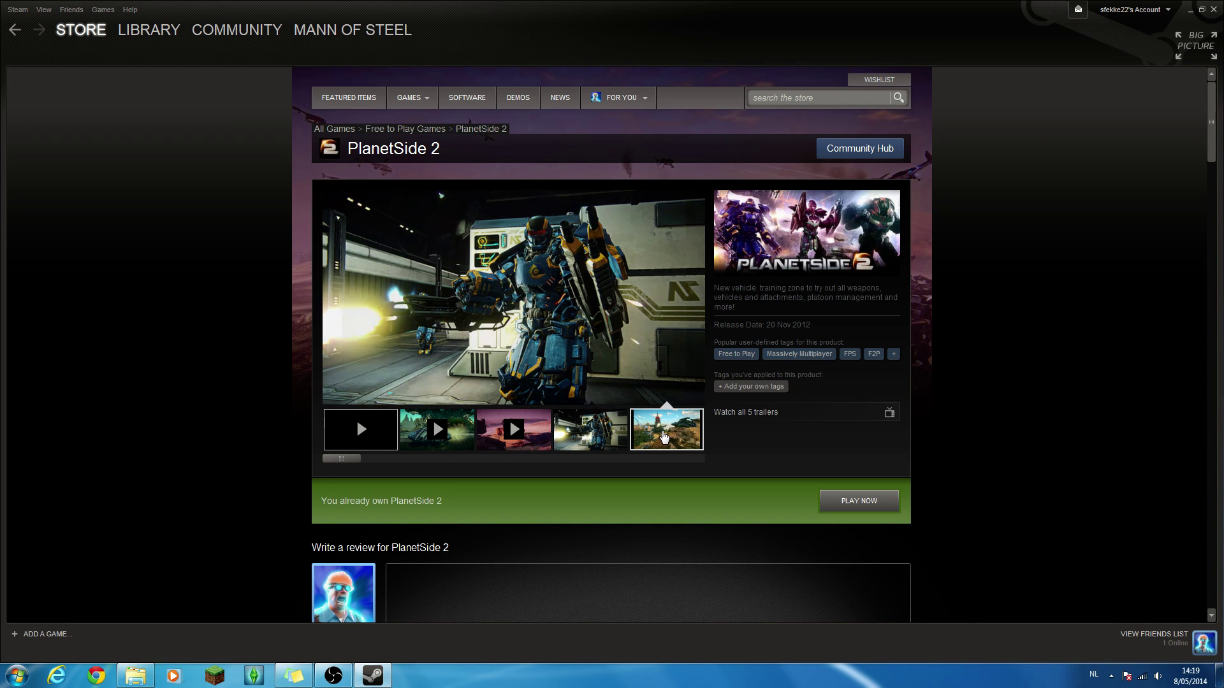
{"action": "scroll", "coordinate": [634, 421], "scroll_direction": "down", "scroll_amount": 3}
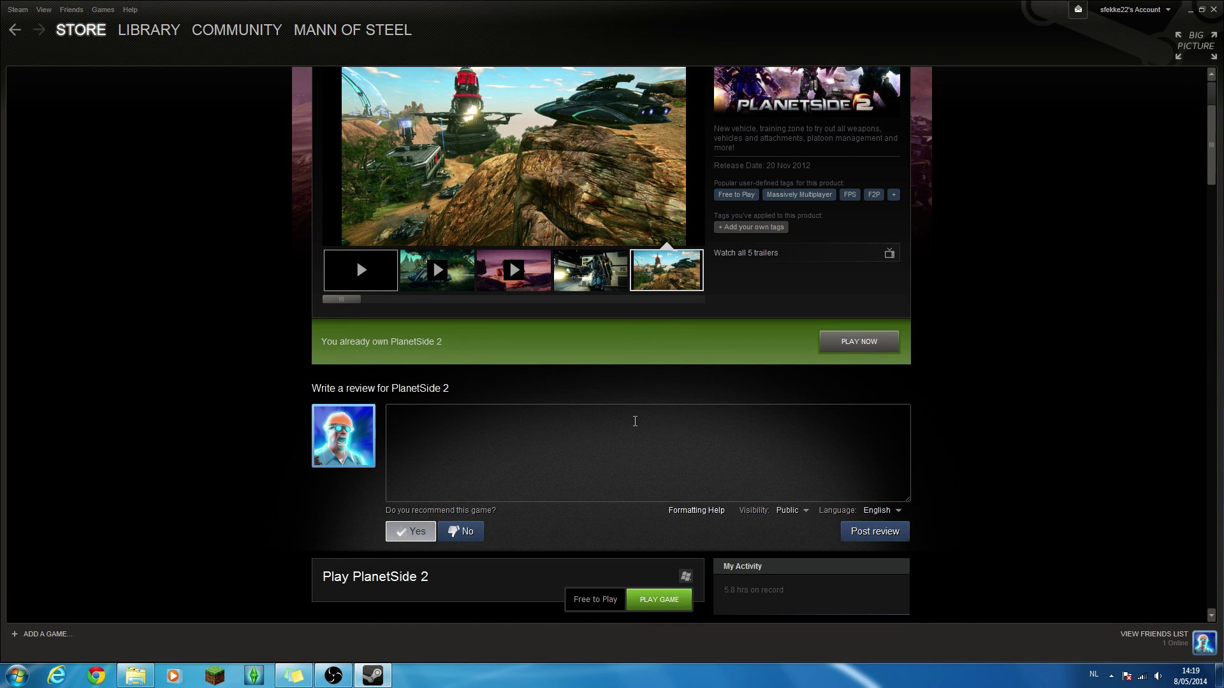
{"action": "scroll", "coordinate": [634, 420], "scroll_direction": "down", "scroll_amount": 2}
{"action": "scroll", "coordinate": [633, 422], "scroll_direction": "down", "scroll_amount": 2}
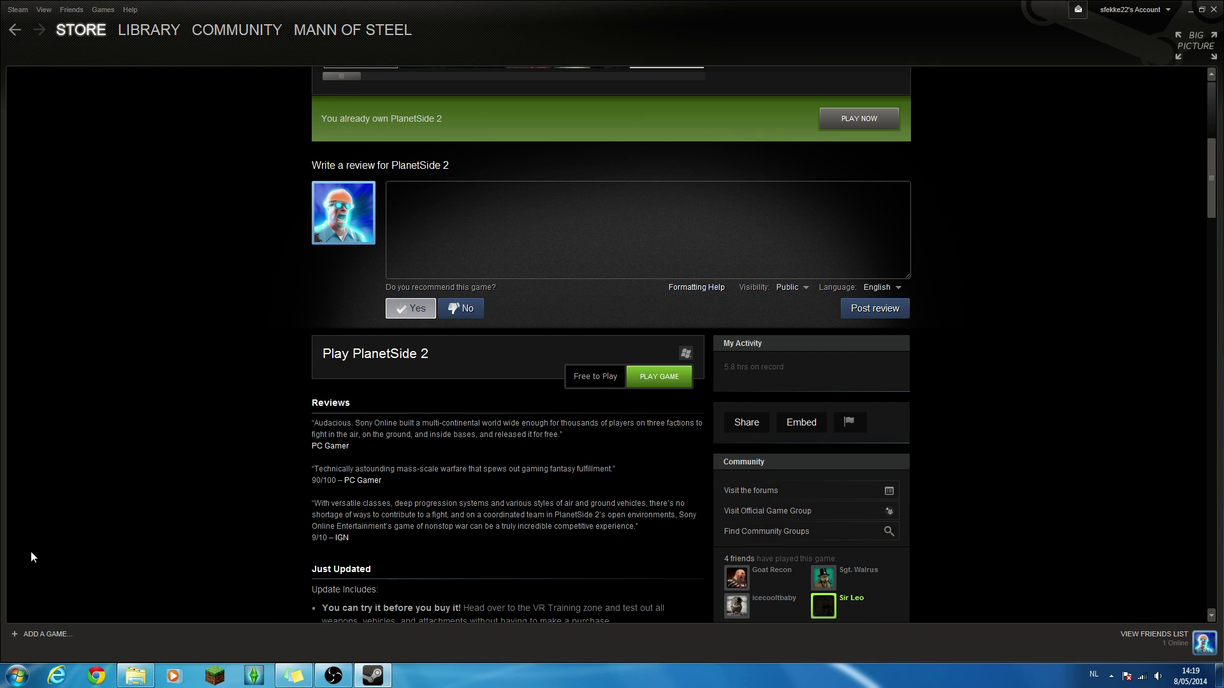
{"action": "scroll", "coordinate": [198, 526], "scroll_direction": "down", "scroll_amount": 3}
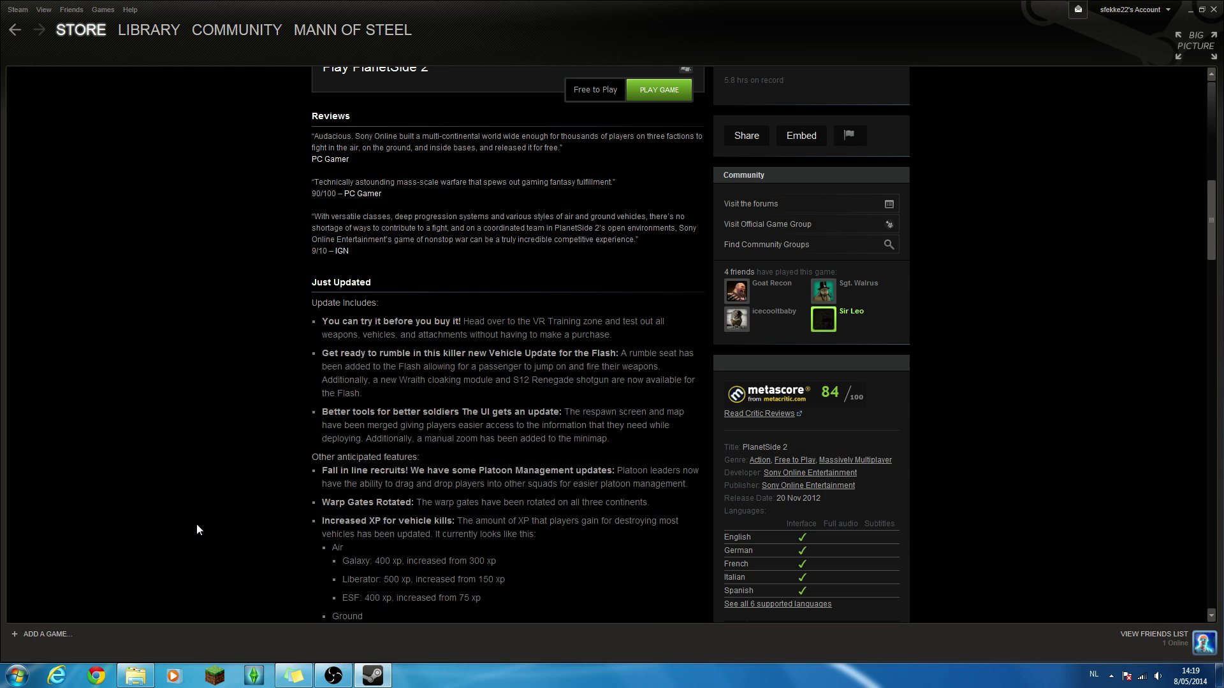
{"action": "scroll", "coordinate": [196, 524], "scroll_direction": "up", "scroll_amount": 3}
{"action": "scroll", "coordinate": [193, 522], "scroll_direction": "up", "scroll_amount": 2}
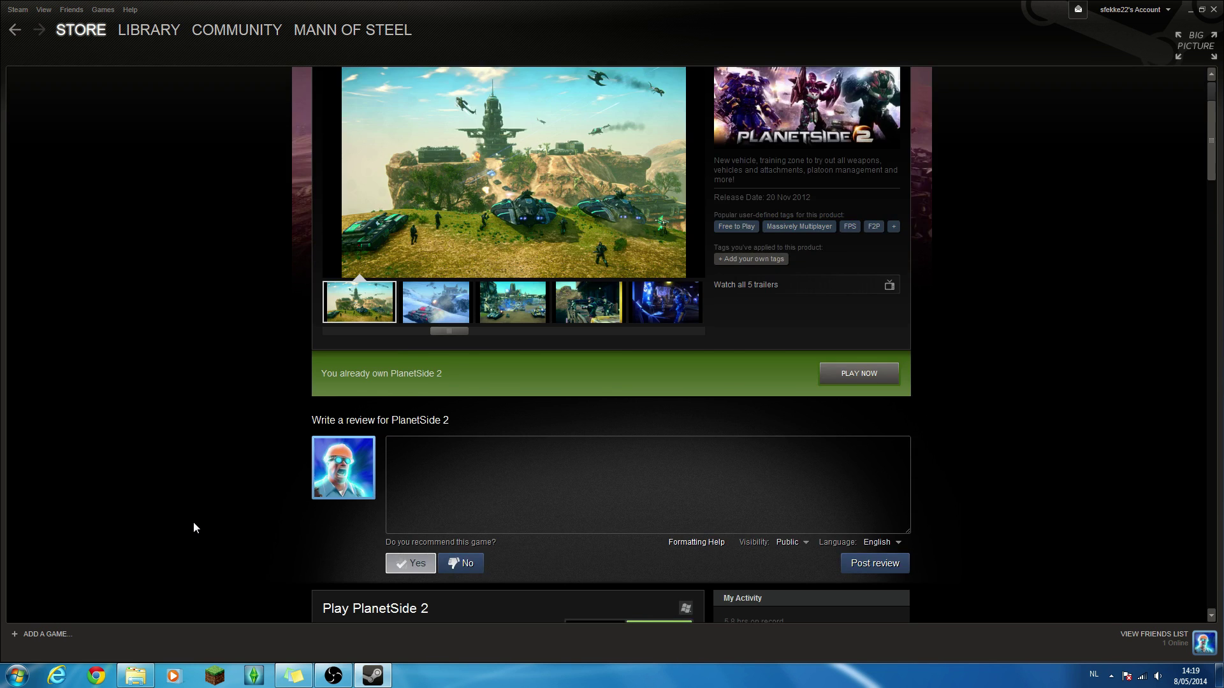
{"action": "scroll", "coordinate": [193, 522], "scroll_direction": "up", "scroll_amount": 2}
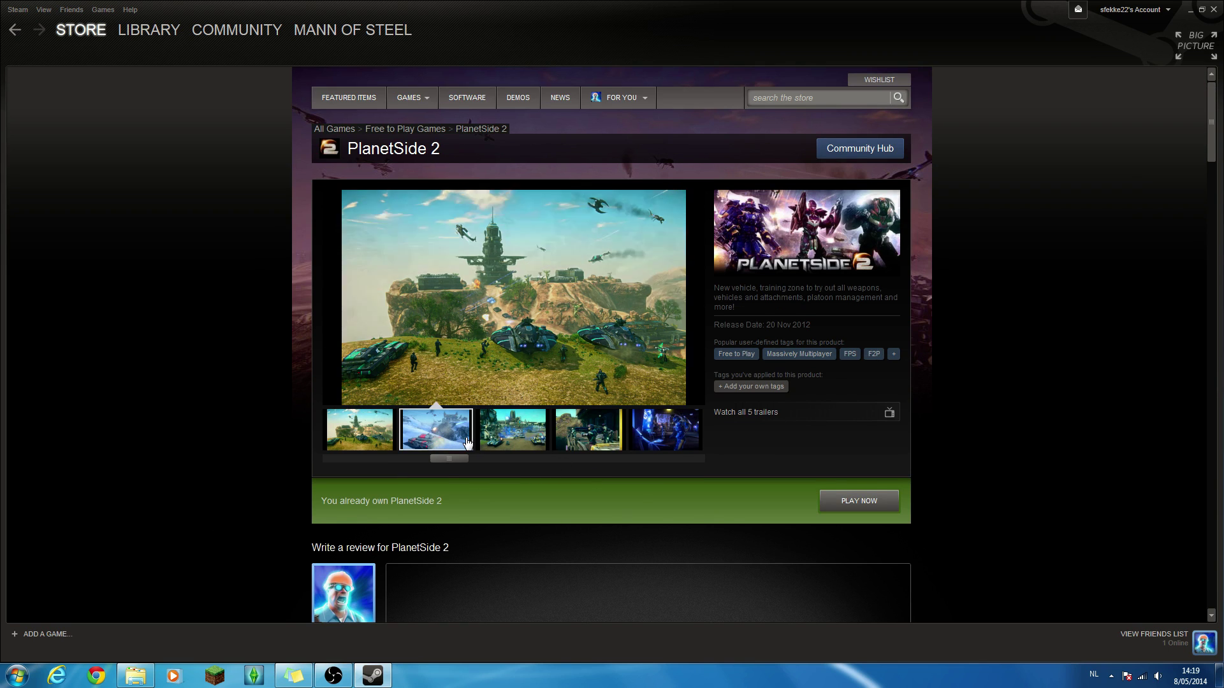
{"action": "left_click_drag", "start_coordinate": [449, 458], "coordinate": [665, 452]}
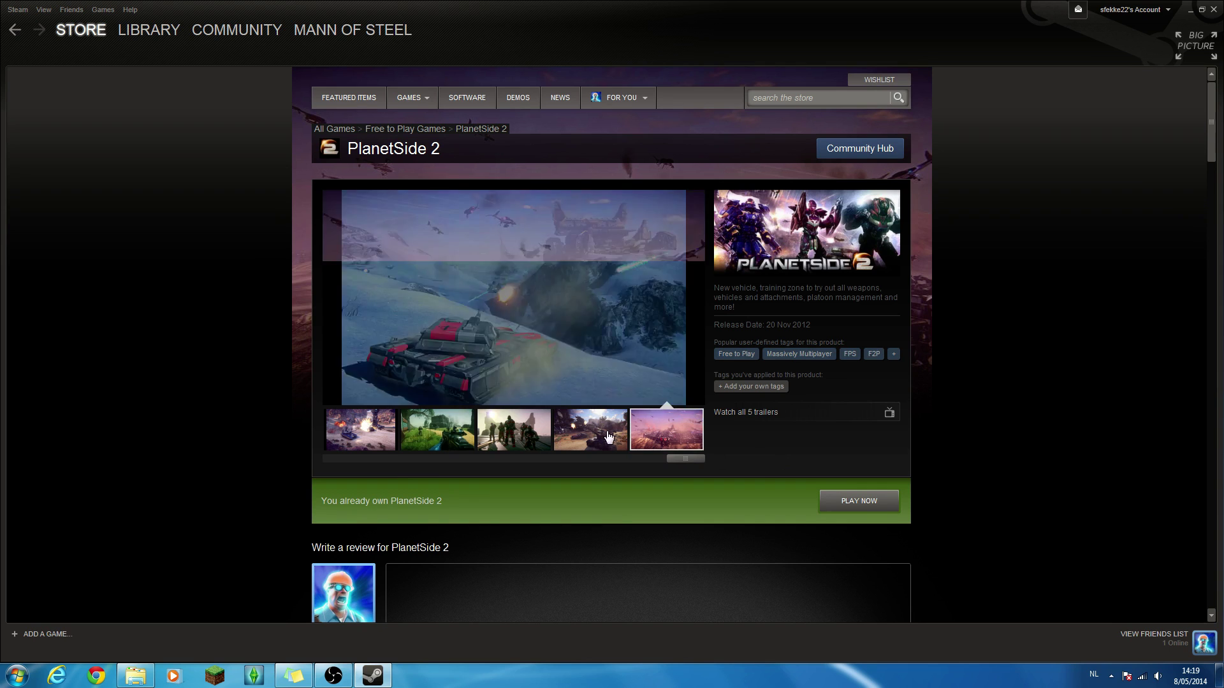
{"action": "left_click", "coordinate": [495, 435]}
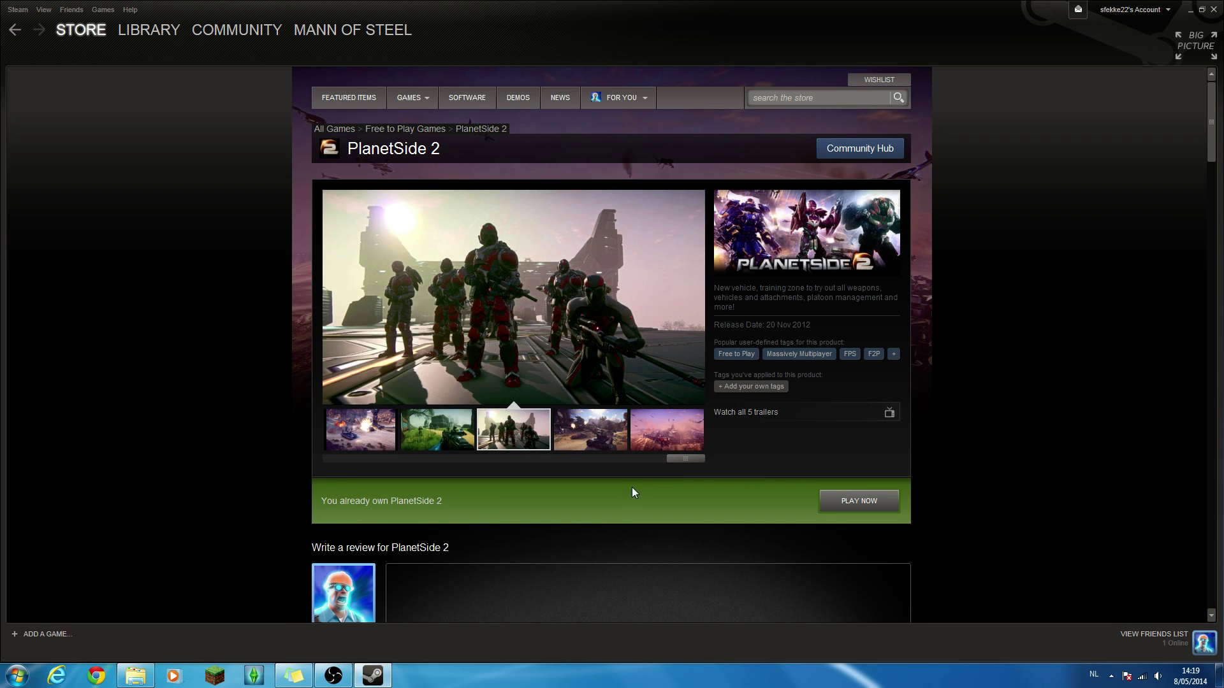
{"action": "scroll", "coordinate": [632, 492], "scroll_direction": "down", "scroll_amount": 3}
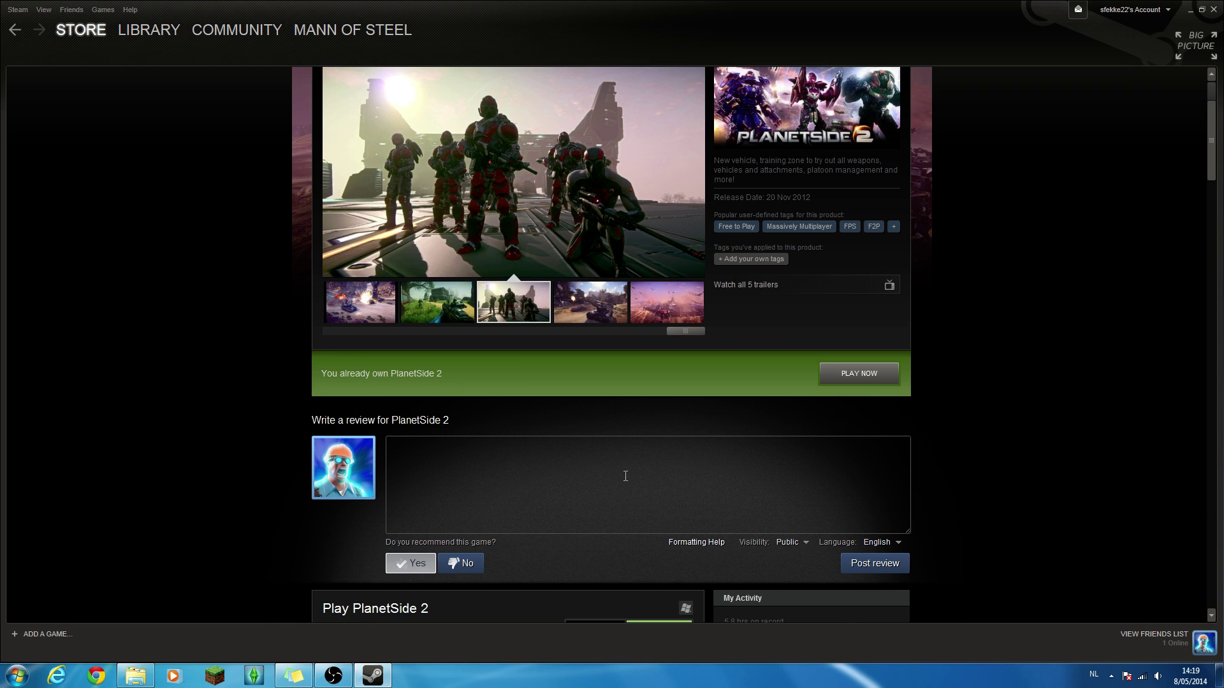
{"action": "scroll", "coordinate": [625, 476], "scroll_direction": "up", "scroll_amount": 3}
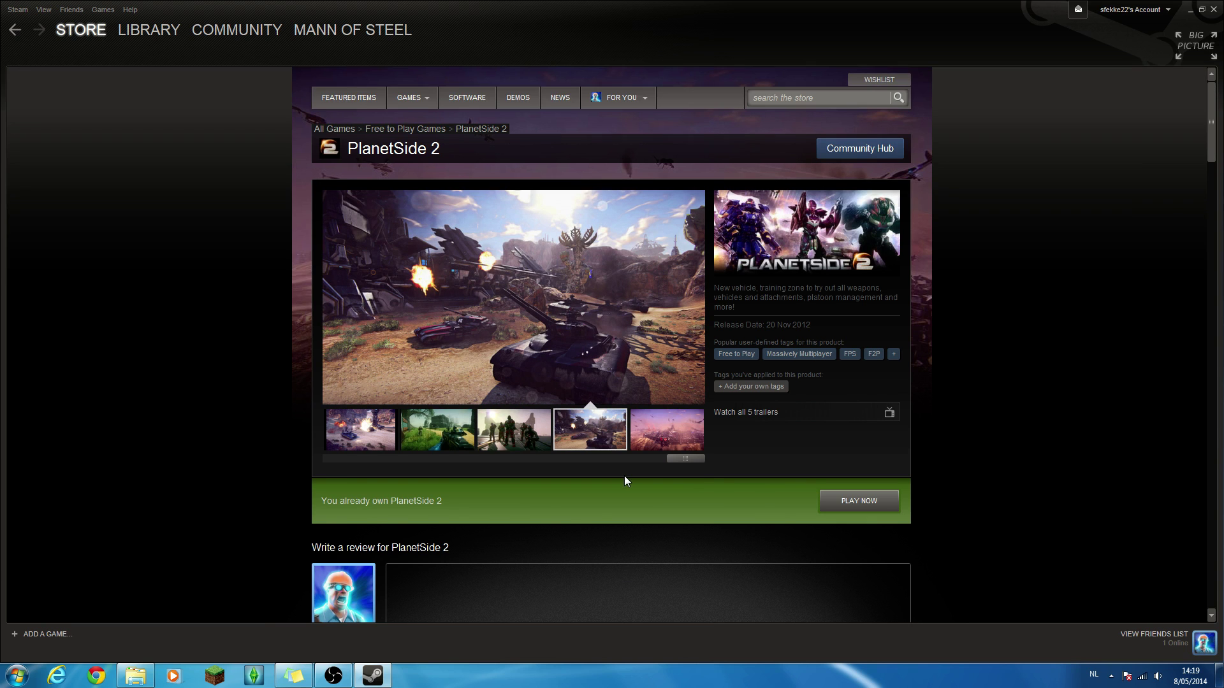
{"action": "scroll", "coordinate": [624, 477], "scroll_direction": "down", "scroll_amount": 6}
{"action": "scroll", "coordinate": [624, 488], "scroll_direction": "down", "scroll_amount": 1}
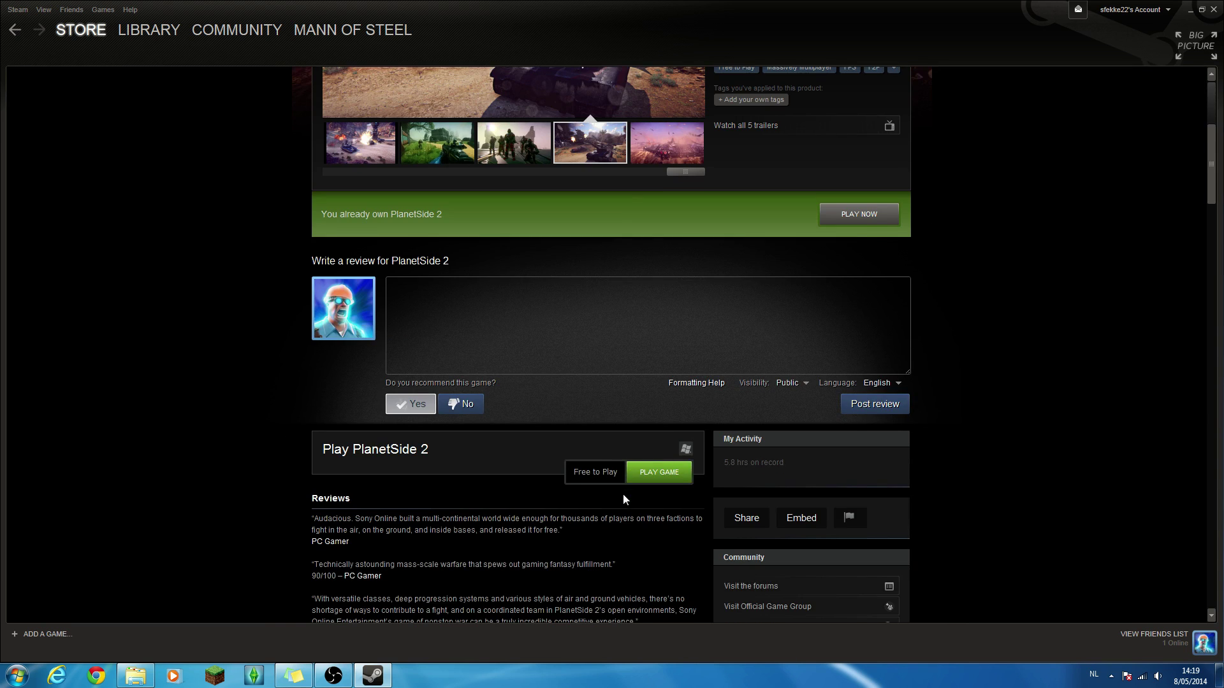
{"action": "scroll", "coordinate": [623, 495], "scroll_direction": "down", "scroll_amount": 1}
{"action": "scroll", "coordinate": [623, 495], "scroll_direction": "down", "scroll_amount": 5}
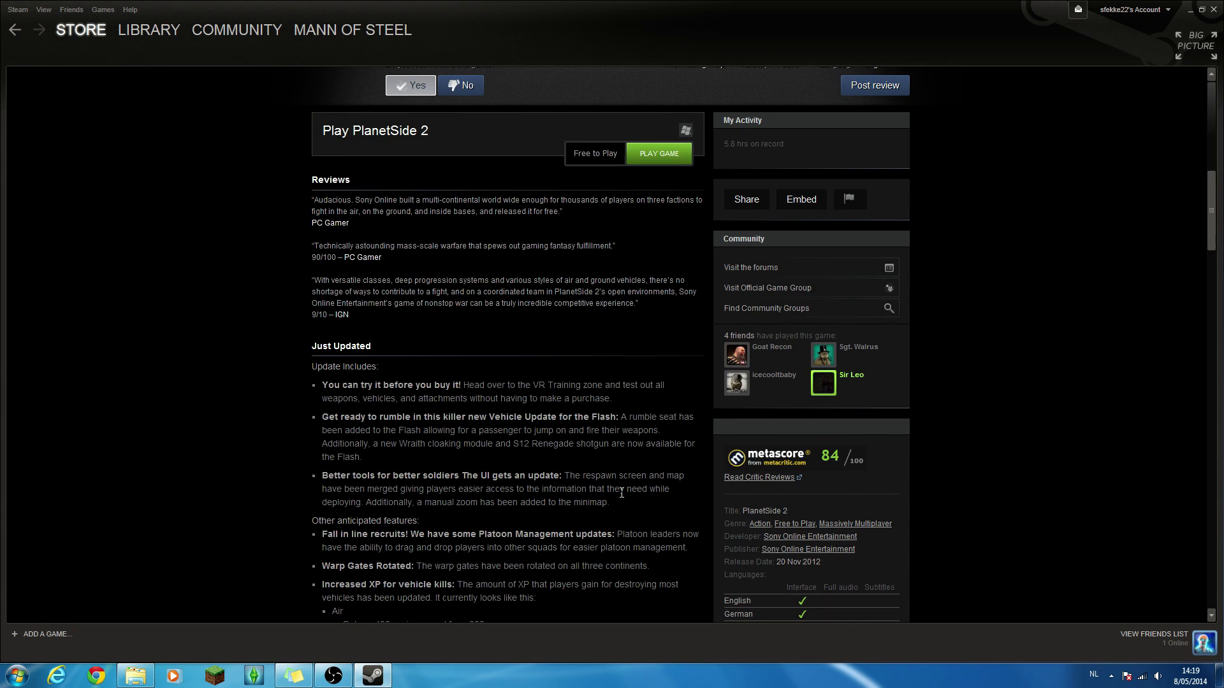
{"action": "scroll", "coordinate": [622, 493], "scroll_direction": "up", "scroll_amount": 6}
{"action": "scroll", "coordinate": [513, 446], "scroll_direction": "up", "scroll_amount": 5}
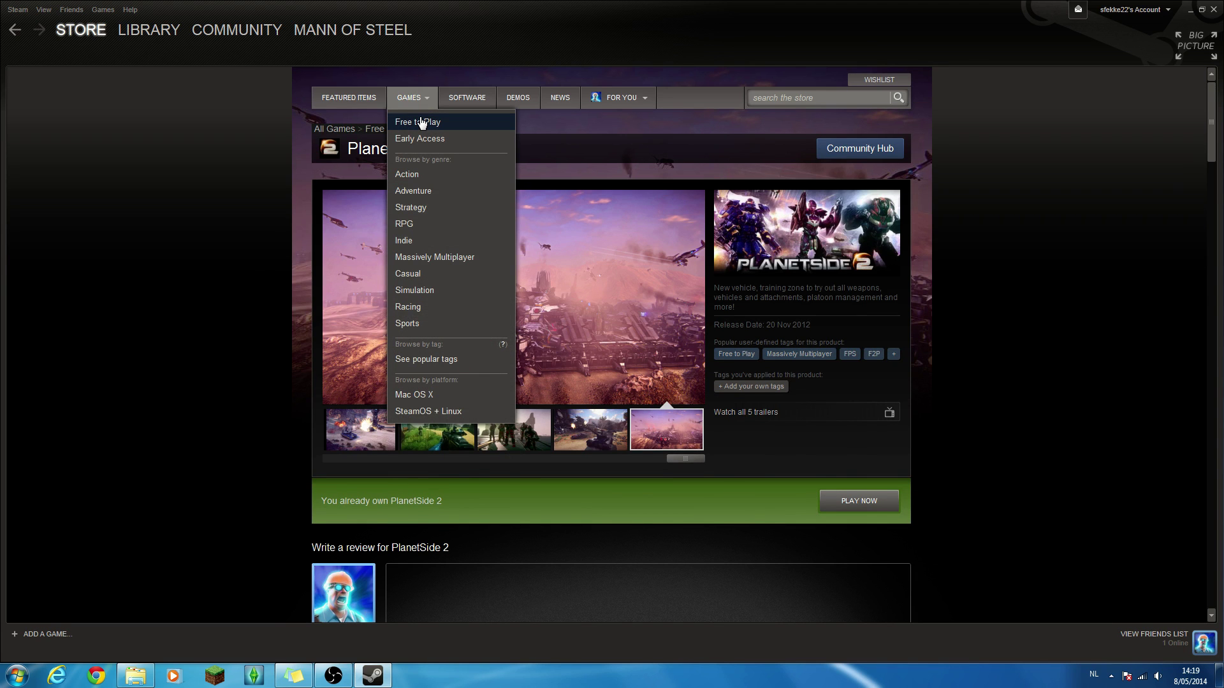
- On Free to Play Games, advance the carousel five times and briefly view Tactical Intervention
{"action": "left_click", "coordinate": [422, 124]}
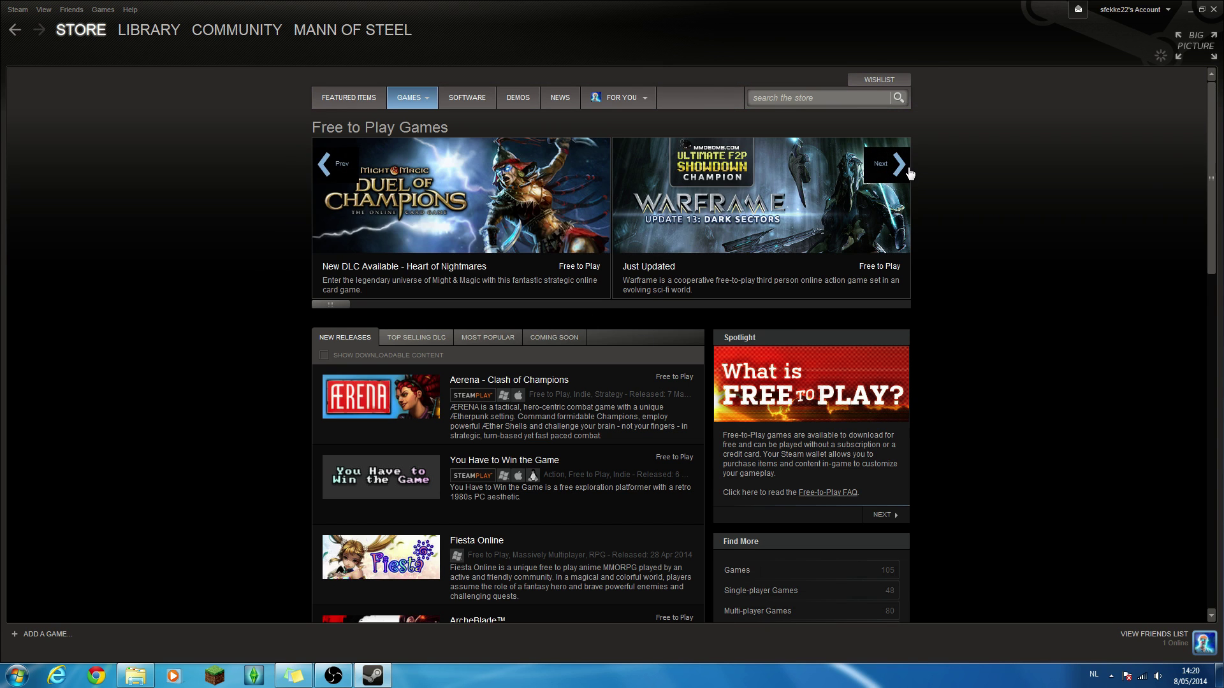
{"action": "left_click", "coordinate": [886, 166]}
{"action": "left_click", "coordinate": [886, 166]}
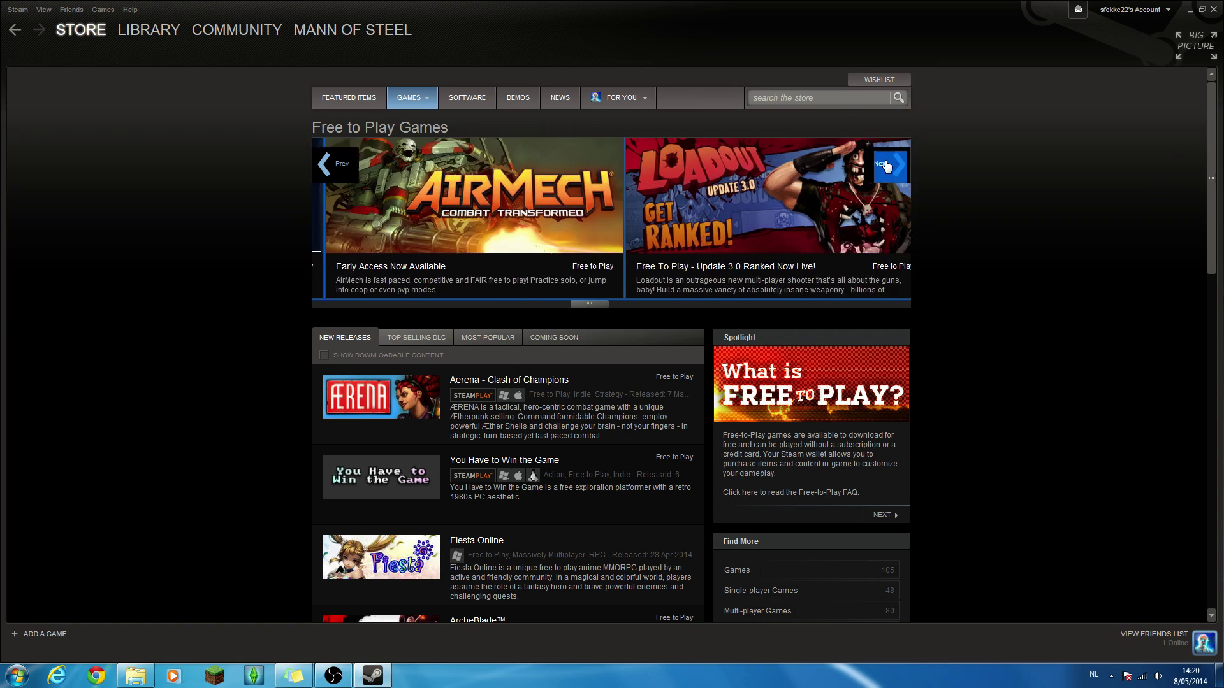
{"action": "left_click", "coordinate": [887, 165]}
{"action": "left_click", "coordinate": [886, 165]}
{"action": "left_click", "coordinate": [887, 165]}
{"action": "left_click", "coordinate": [886, 166]}
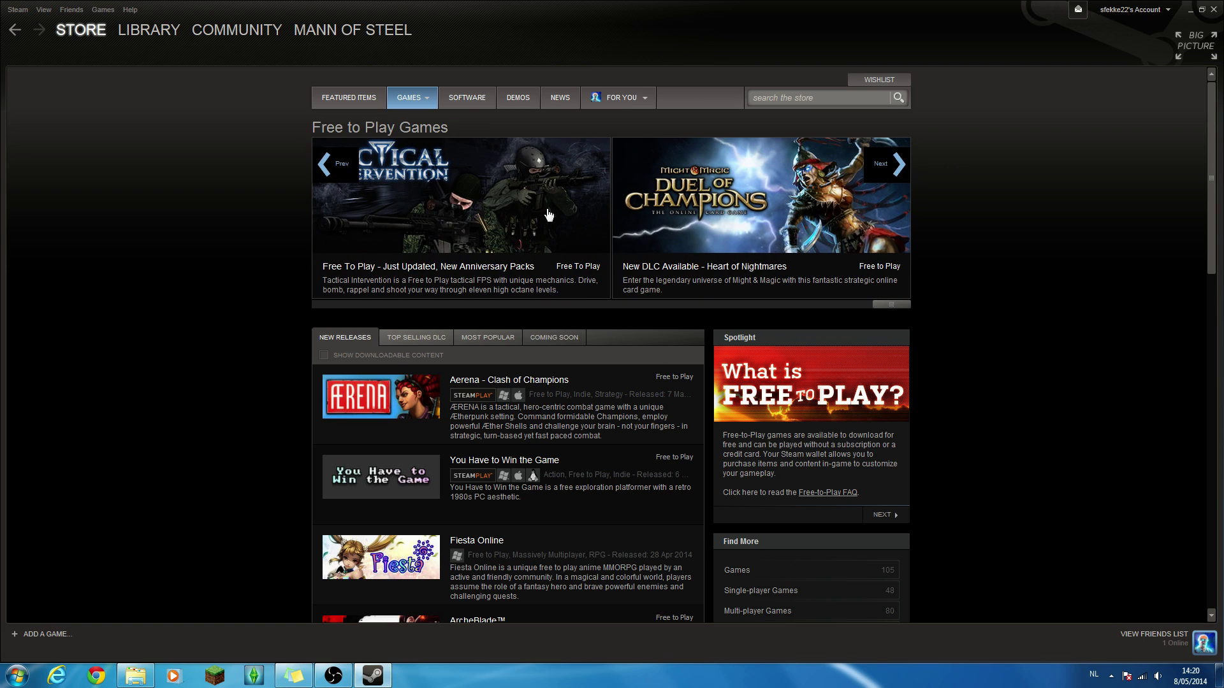
{"action": "left_click", "coordinate": [514, 201]}
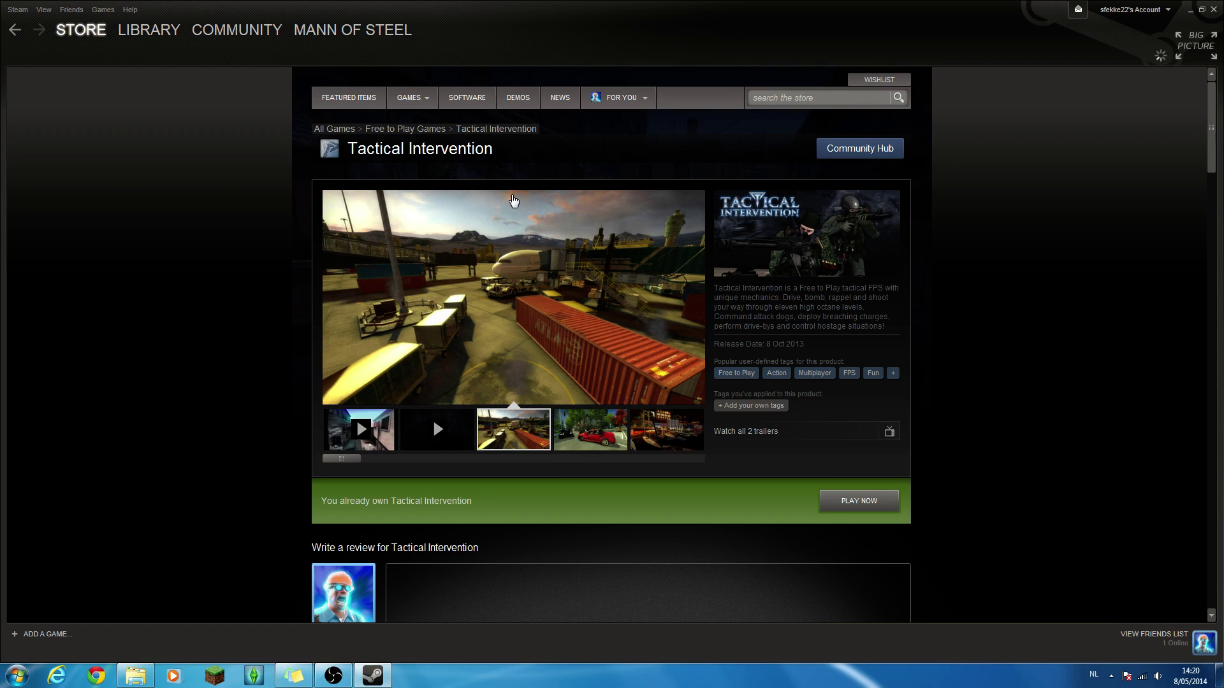
{"action": "scroll", "coordinate": [529, 372], "scroll_direction": "down", "scroll_amount": 5}
{"action": "scroll", "coordinate": [529, 372], "scroll_direction": "up", "scroll_amount": 5}
{"action": "scroll", "coordinate": [529, 372], "scroll_direction": "down", "scroll_amount": 3}
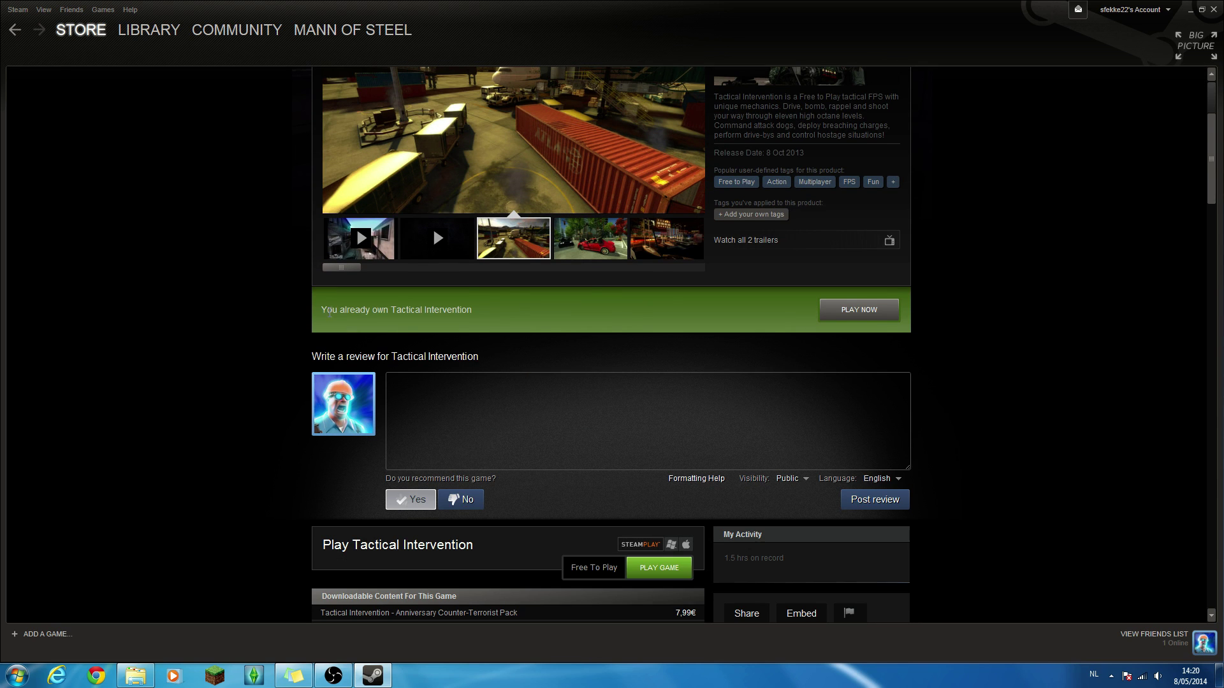
{"action": "left_click", "coordinate": [15, 30]}
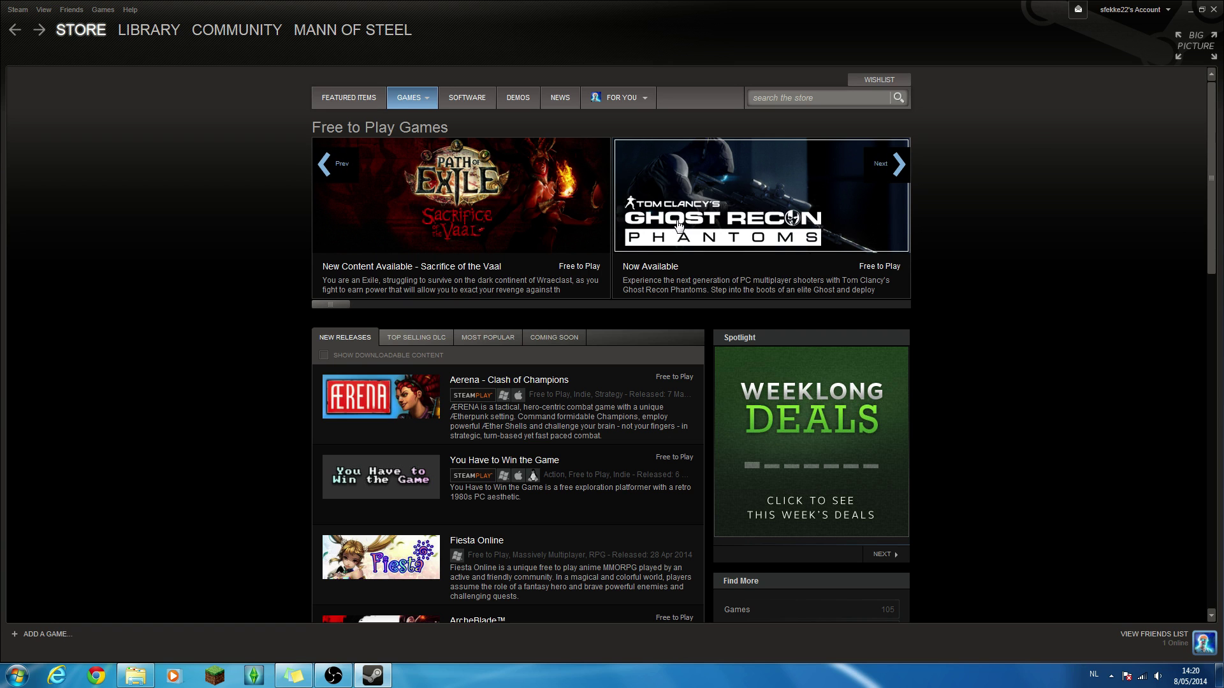
{"action": "scroll", "coordinate": [512, 453], "scroll_direction": "down", "scroll_amount": 2}
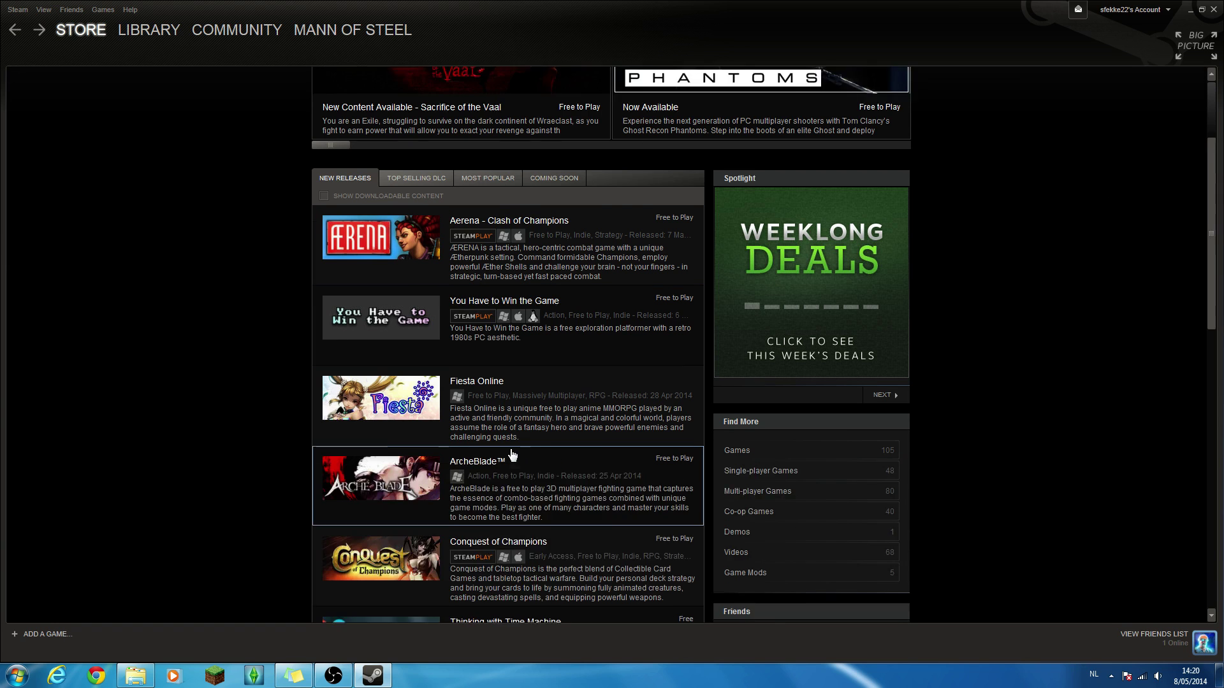
{"action": "scroll", "coordinate": [512, 451], "scroll_direction": "down", "scroll_amount": 3}
{"action": "scroll", "coordinate": [527, 436], "scroll_direction": "down", "scroll_amount": 1}
{"action": "scroll", "coordinate": [535, 437], "scroll_direction": "down", "scroll_amount": 2}
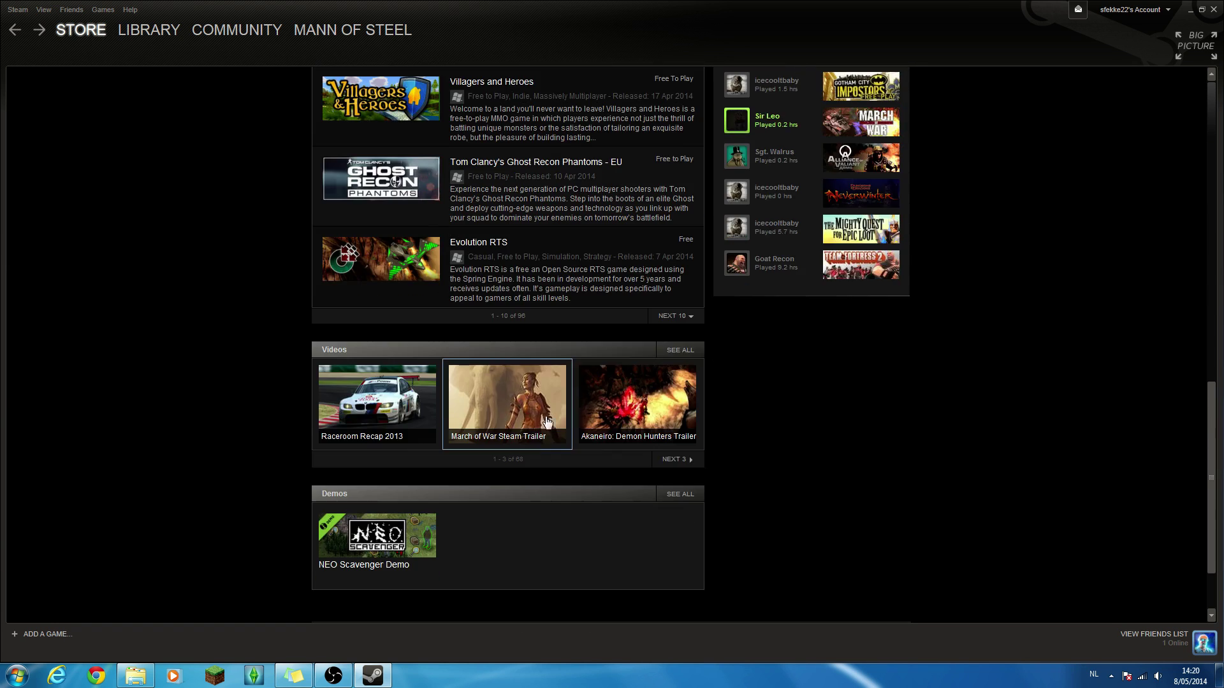
- Show two more pages of ten new releases and go to the 8BitMMO page
{"action": "left_click", "coordinate": [676, 317]}
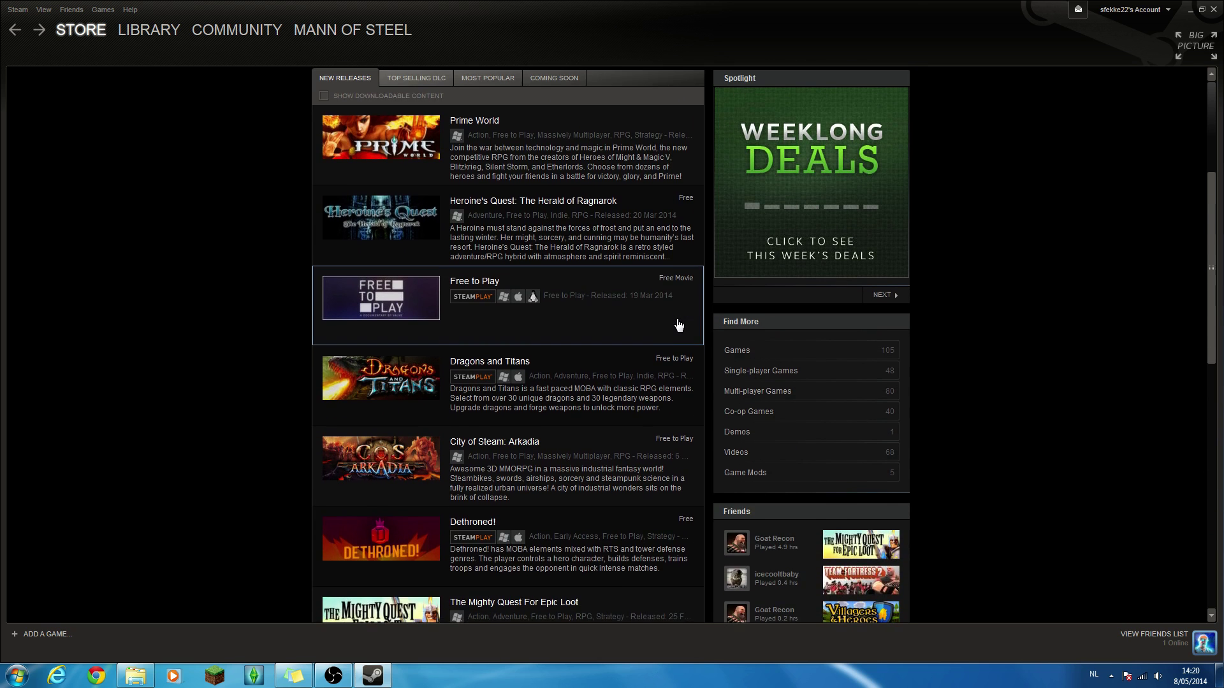
{"action": "scroll", "coordinate": [678, 326], "scroll_direction": "down", "scroll_amount": 2}
{"action": "scroll", "coordinate": [670, 347], "scroll_direction": "down", "scroll_amount": 2}
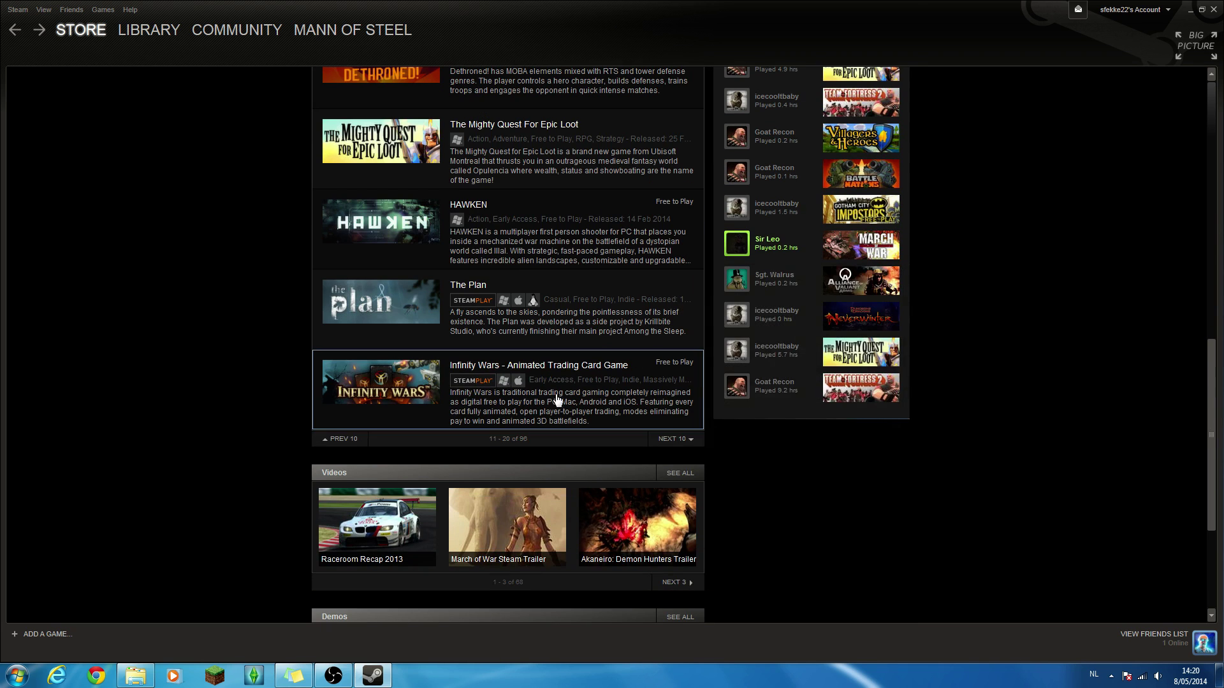
{"action": "left_click", "coordinate": [670, 438]}
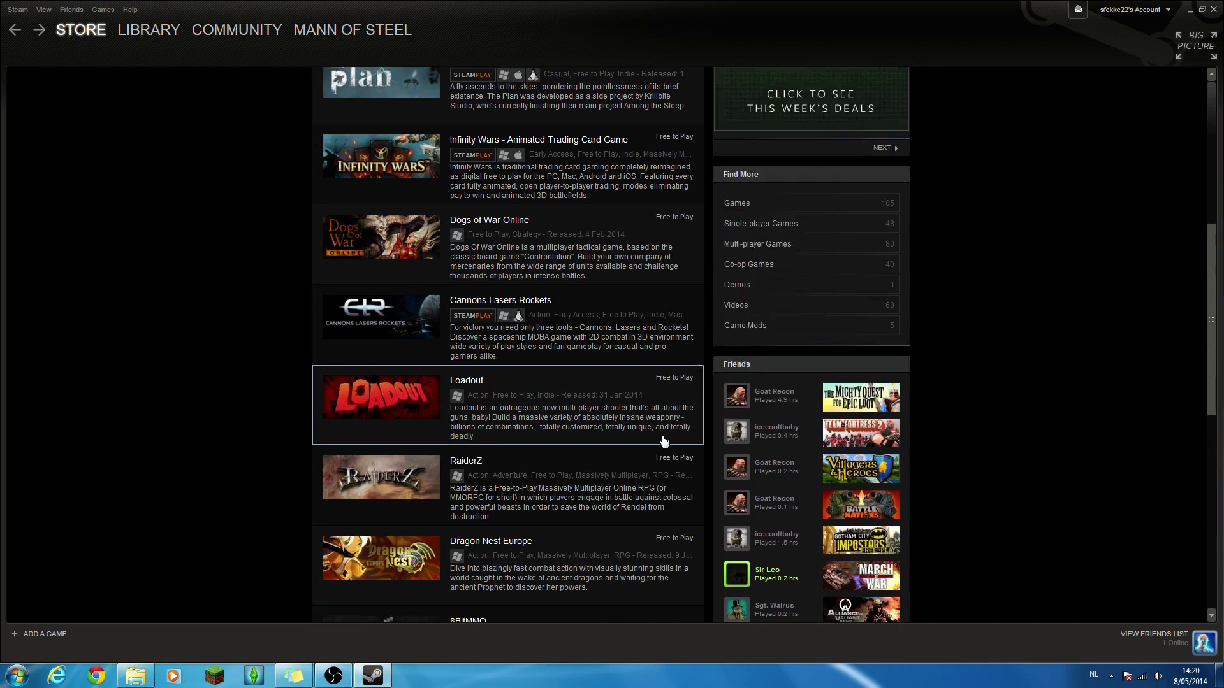
{"action": "scroll", "coordinate": [663, 441], "scroll_direction": "down", "scroll_amount": 2}
{"action": "scroll", "coordinate": [663, 441], "scroll_direction": "down", "scroll_amount": 2}
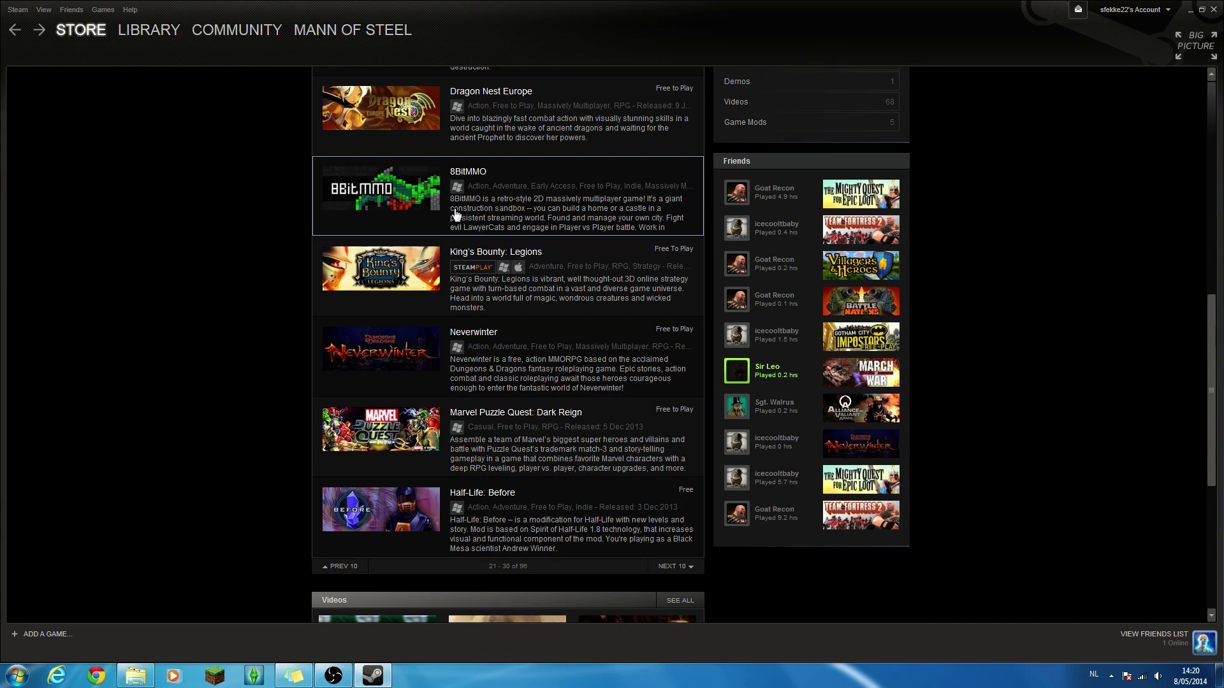
{"action": "left_click", "coordinate": [460, 203]}
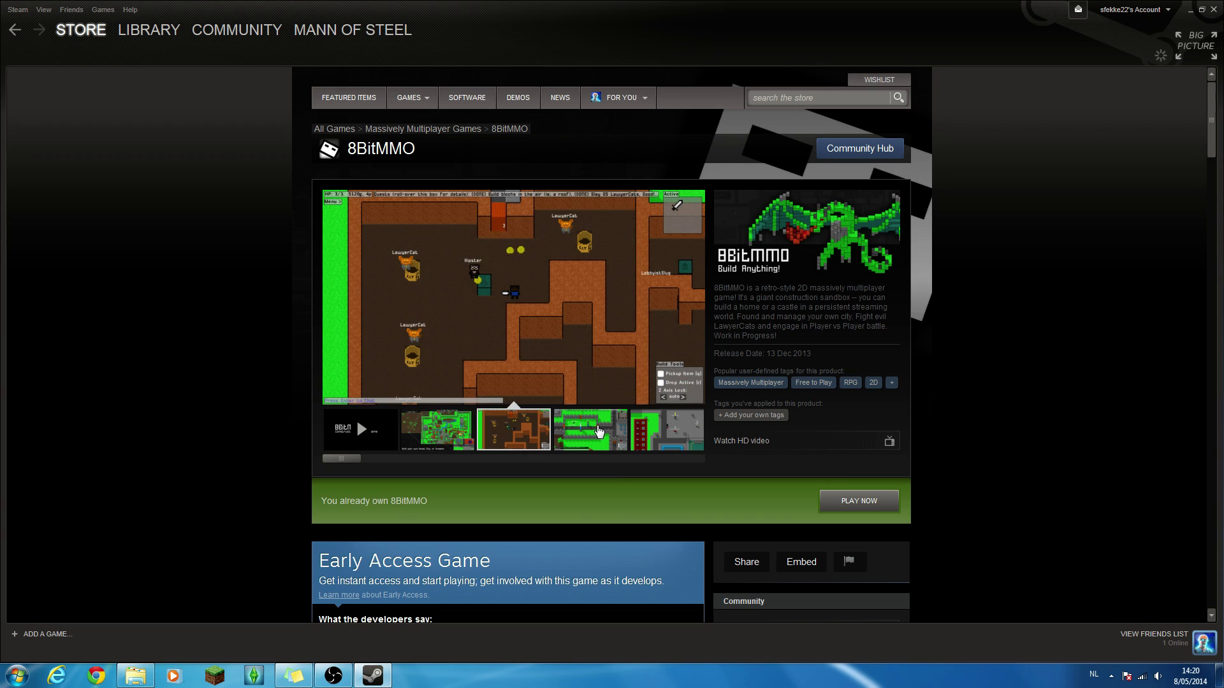
- View the 8BitMMO map screenshot, cancel PLAY NOW, then choose PLAY GAME
{"action": "left_click", "coordinate": [421, 425]}
{"action": "scroll", "coordinate": [575, 408], "scroll_direction": "down", "scroll_amount": 2}
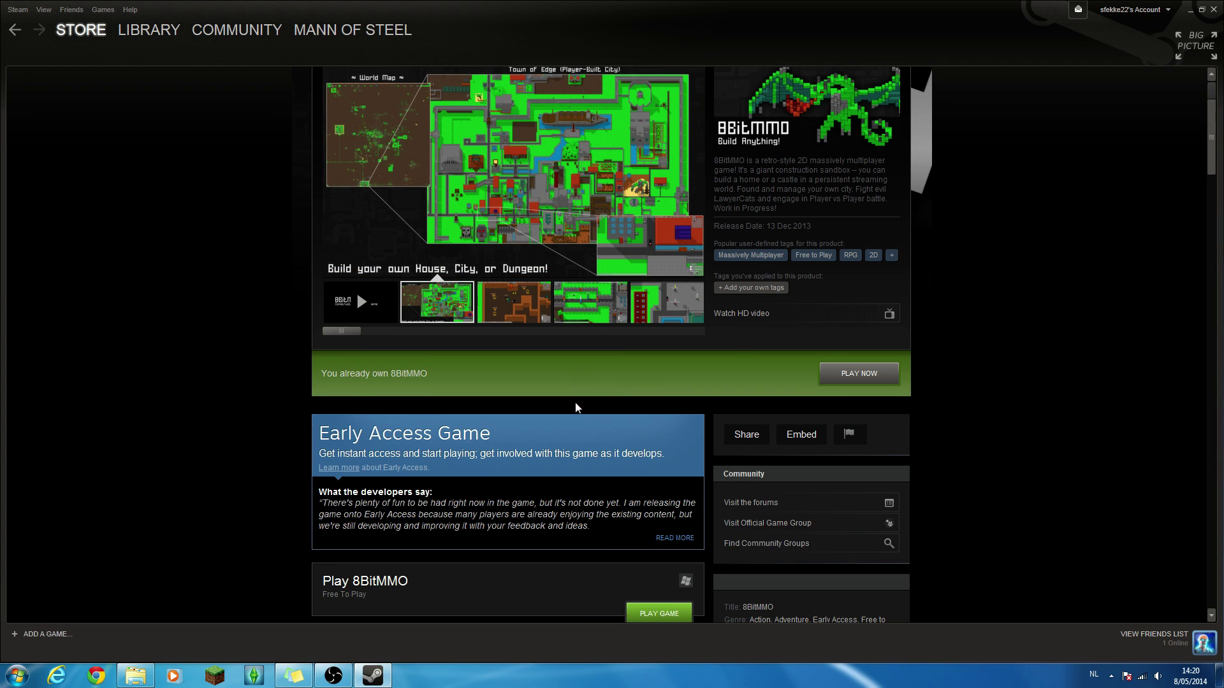
{"action": "scroll", "coordinate": [605, 417], "scroll_direction": "down", "scroll_amount": 1}
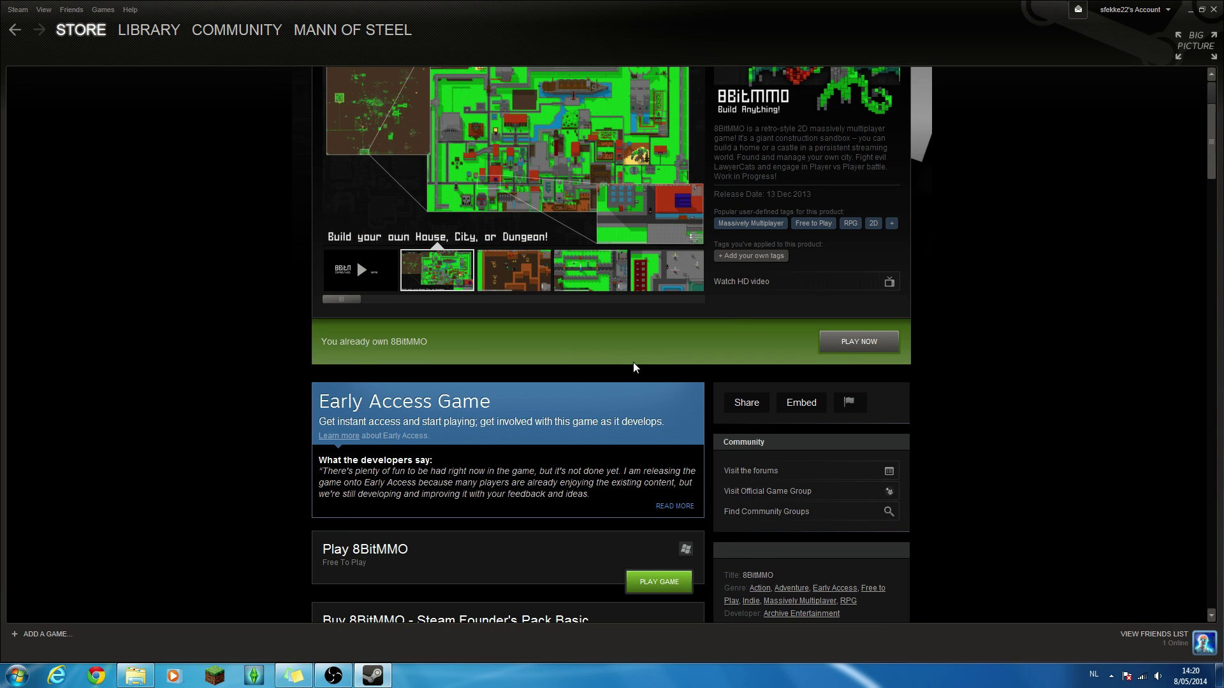
{"action": "left_click", "coordinate": [877, 342]}
{"action": "left_click", "coordinate": [723, 504]}
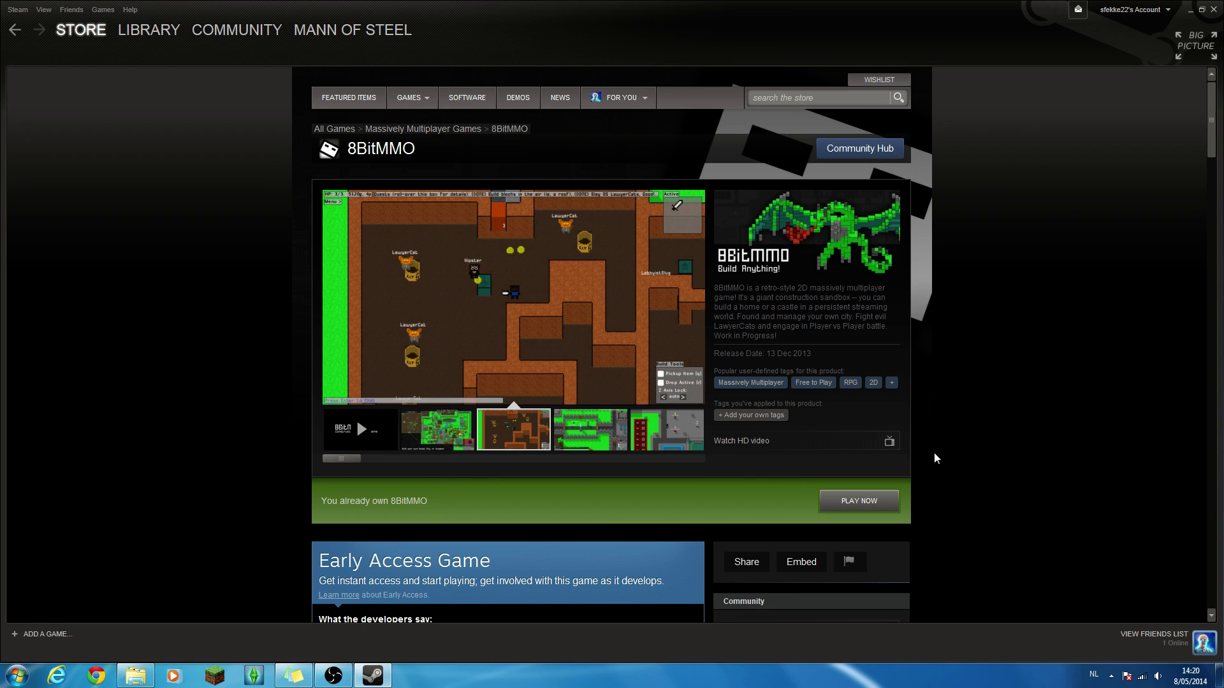
{"action": "scroll", "coordinate": [711, 507], "scroll_direction": "down", "scroll_amount": 3}
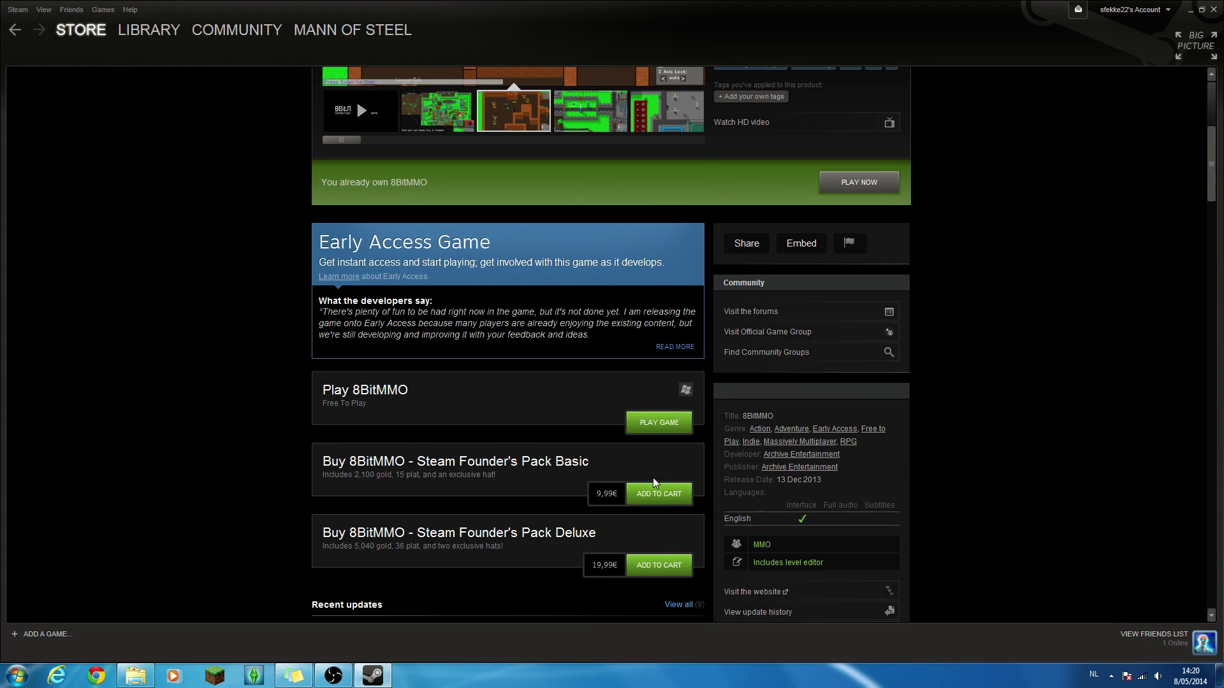
{"action": "left_click", "coordinate": [657, 426]}
- Reposition the 8BitMMO install window to the centre of the screen
{"action": "left_click_drag", "start_coordinate": [595, 153], "coordinate": [941, 169]}
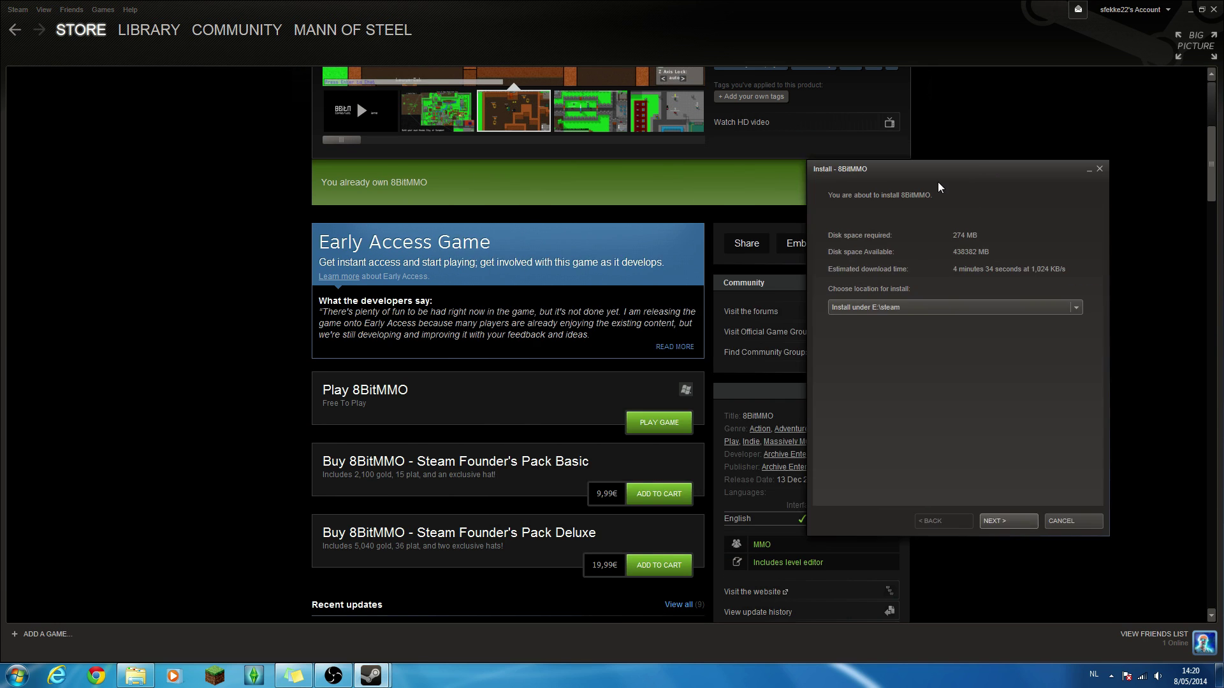
{"action": "left_click", "coordinate": [341, 438]}
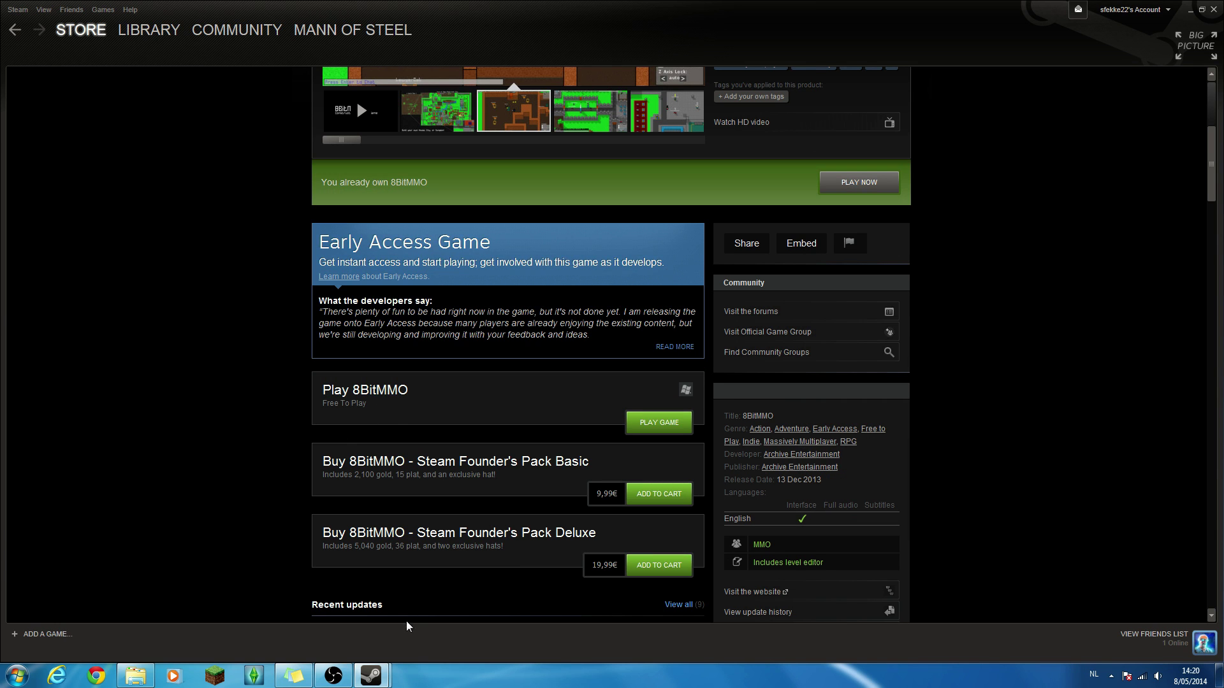
{"action": "left_click", "coordinate": [382, 677]}
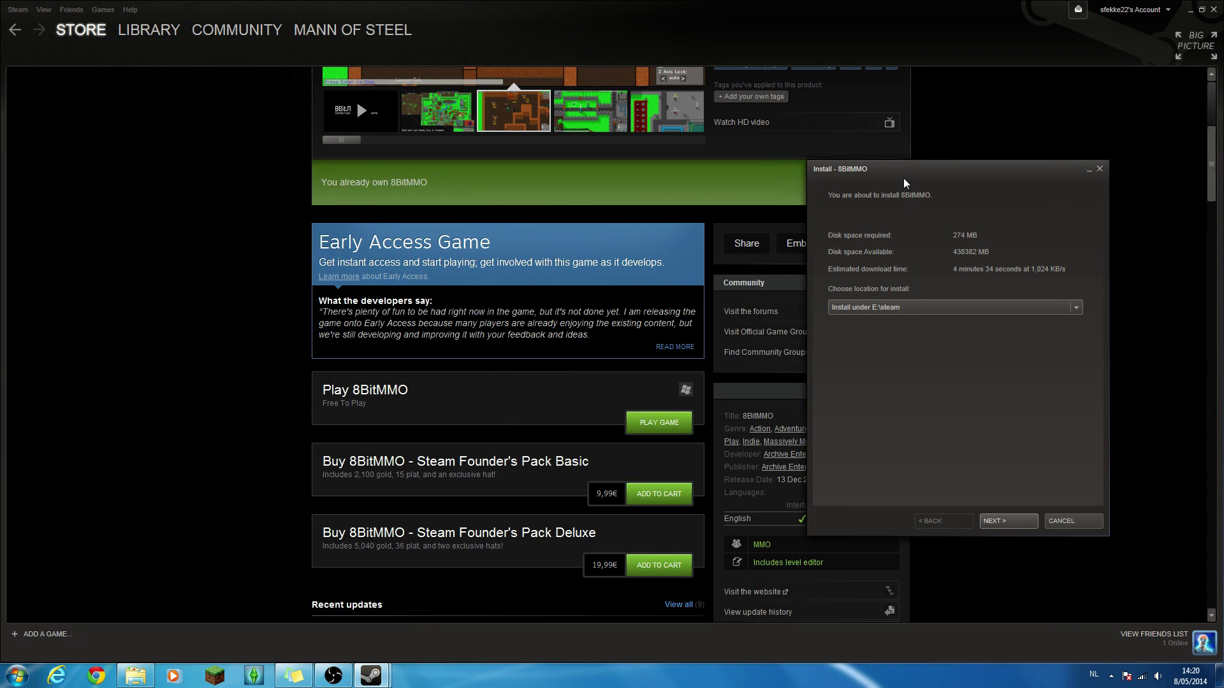
{"action": "left_click_drag", "start_coordinate": [904, 182], "coordinate": [622, 210]}
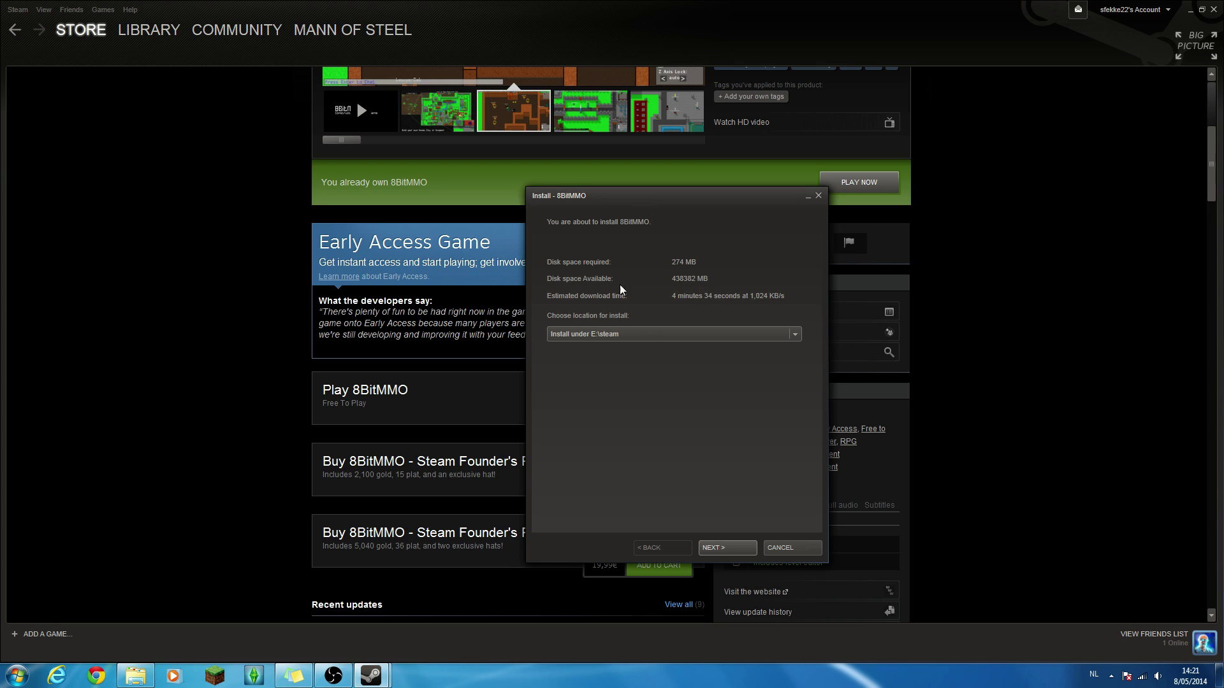
- Keep the E:\steam install location and finish the installer to start downloading
{"action": "left_click", "coordinate": [792, 337]}
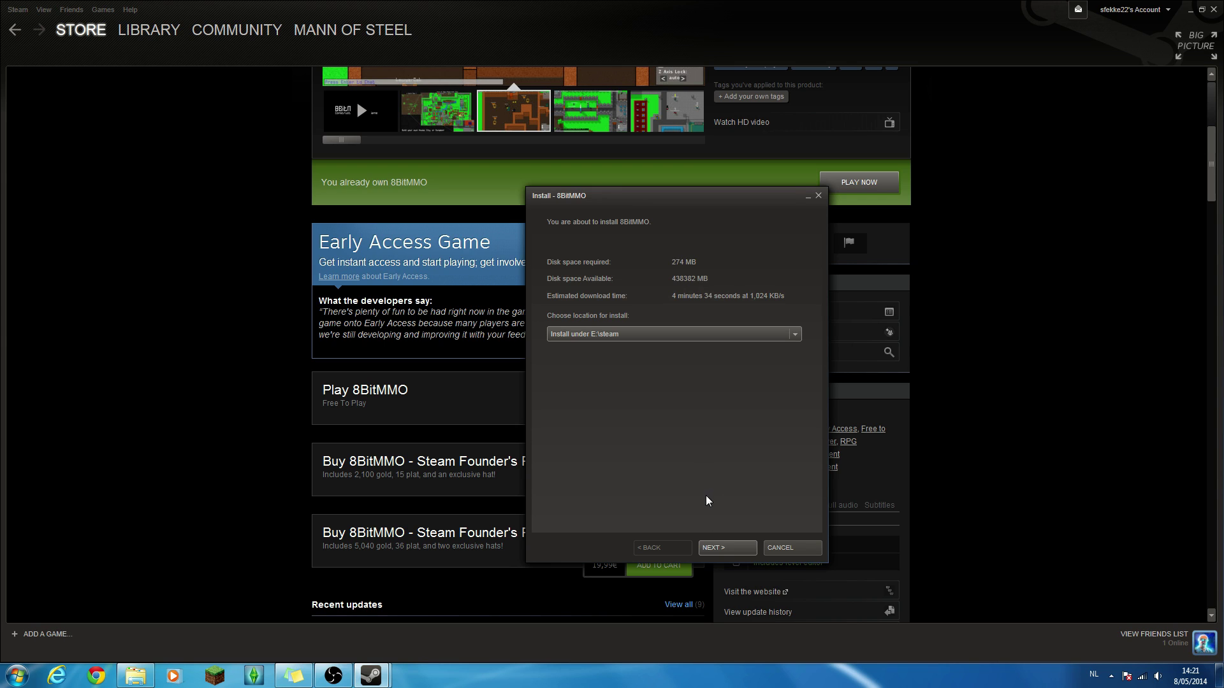
{"action": "left_click", "coordinate": [723, 550]}
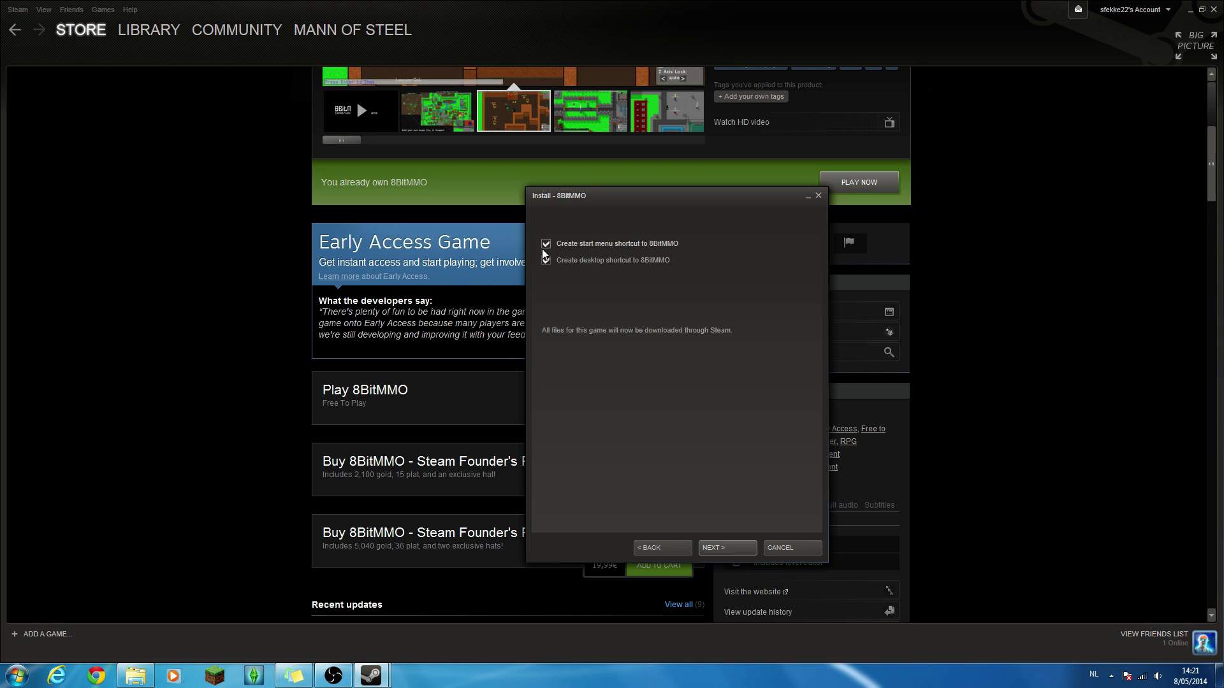
{"action": "left_click", "coordinate": [732, 551]}
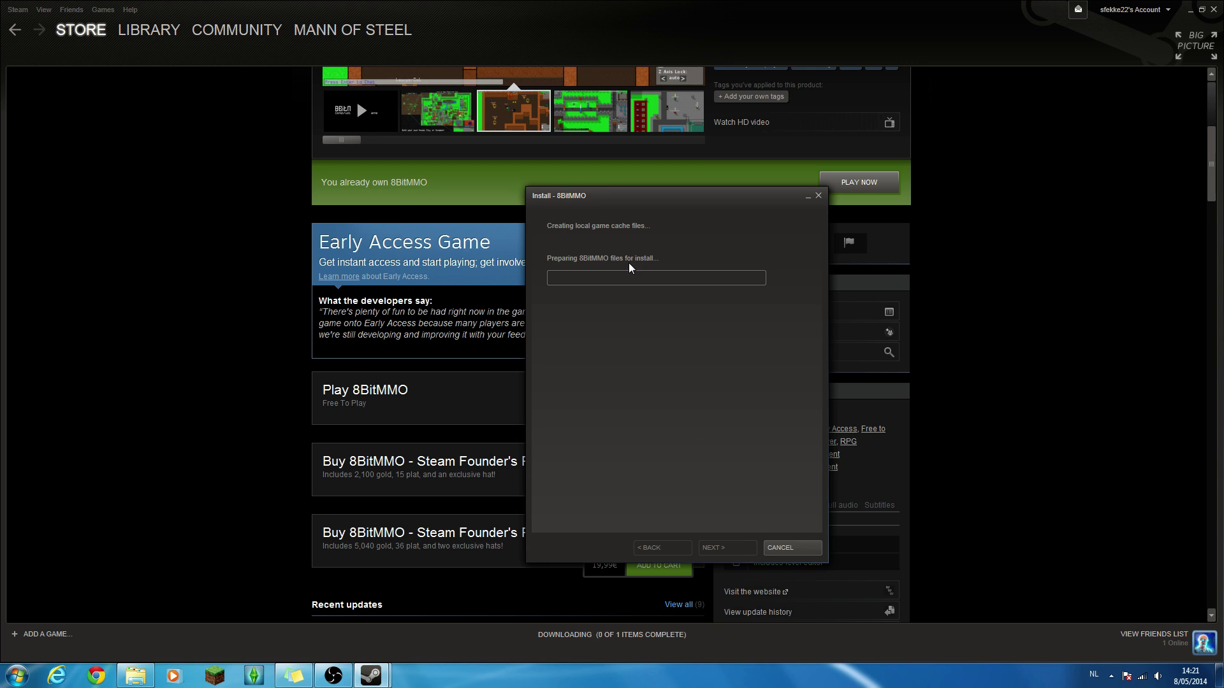
{"action": "left_click", "coordinate": [786, 549]}
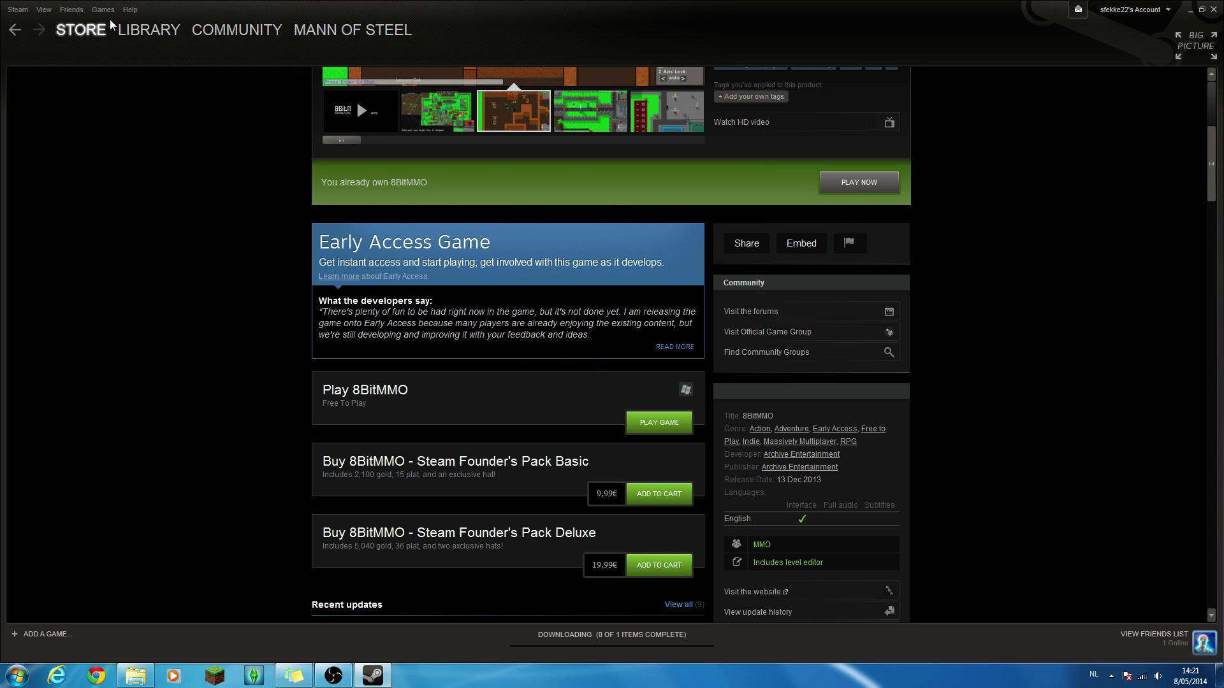
{"action": "left_click", "coordinate": [123, 31]}
{"action": "left_click", "coordinate": [104, 86]}
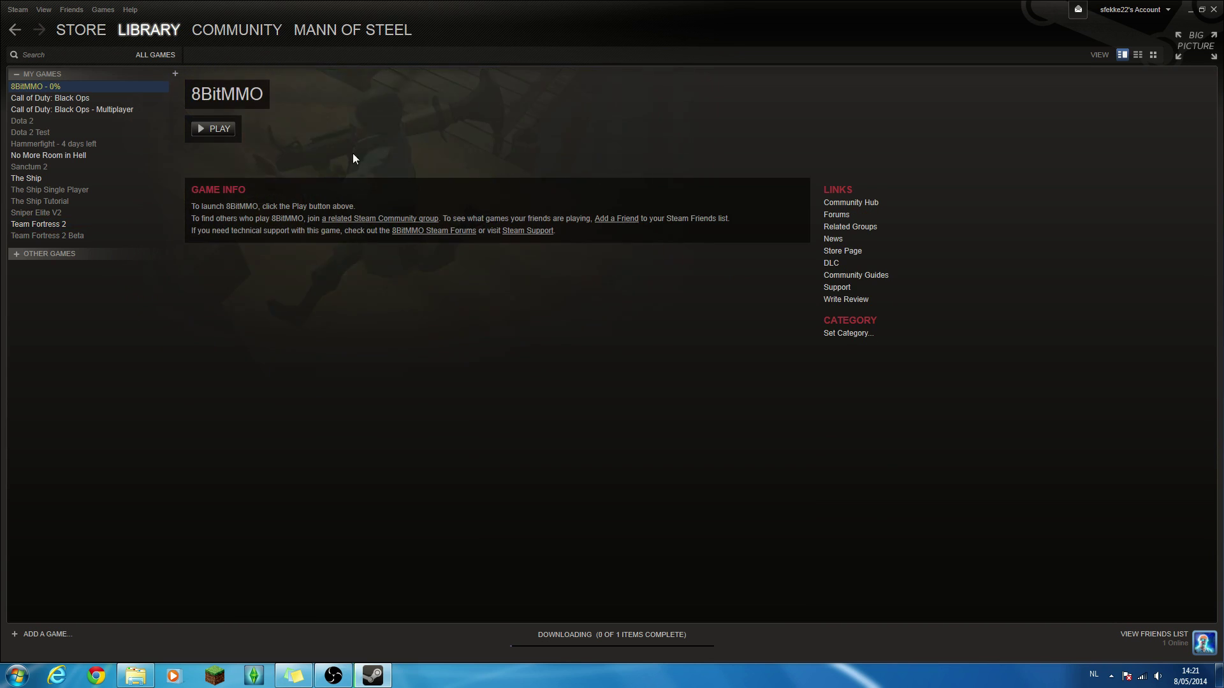
{"action": "left_click", "coordinate": [210, 129]}
{"action": "left_click", "coordinate": [805, 321]}
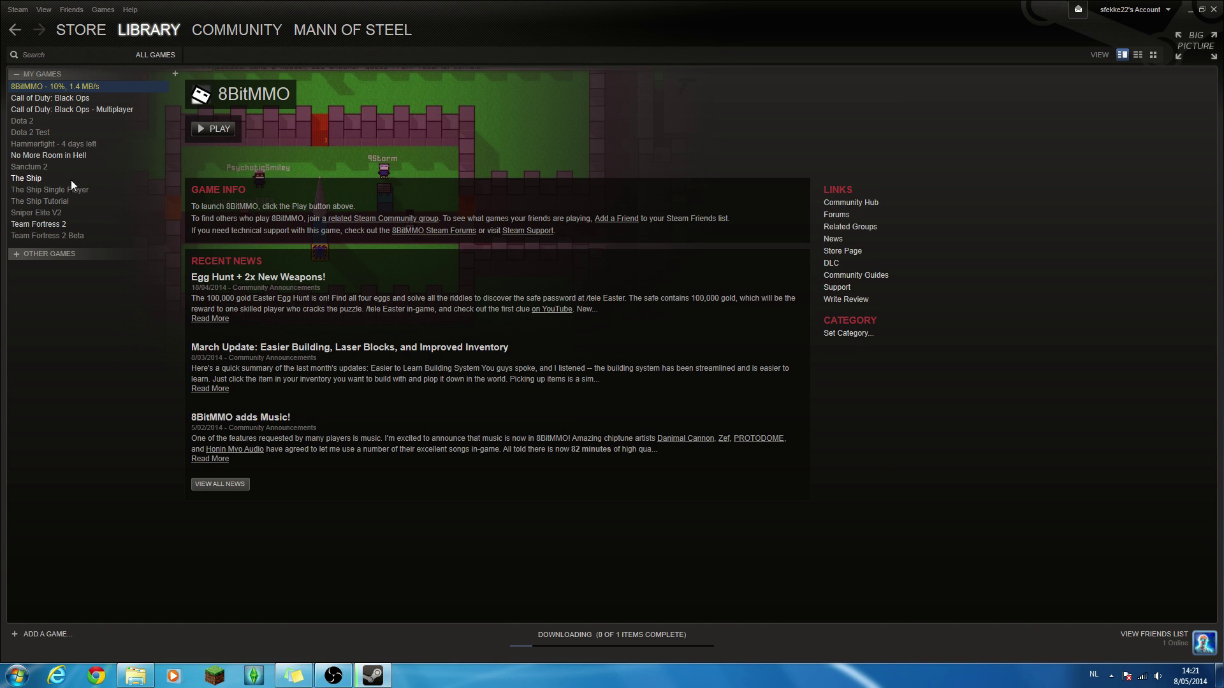
{"action": "left_click", "coordinate": [71, 224]}
{"action": "left_click", "coordinate": [81, 30]}
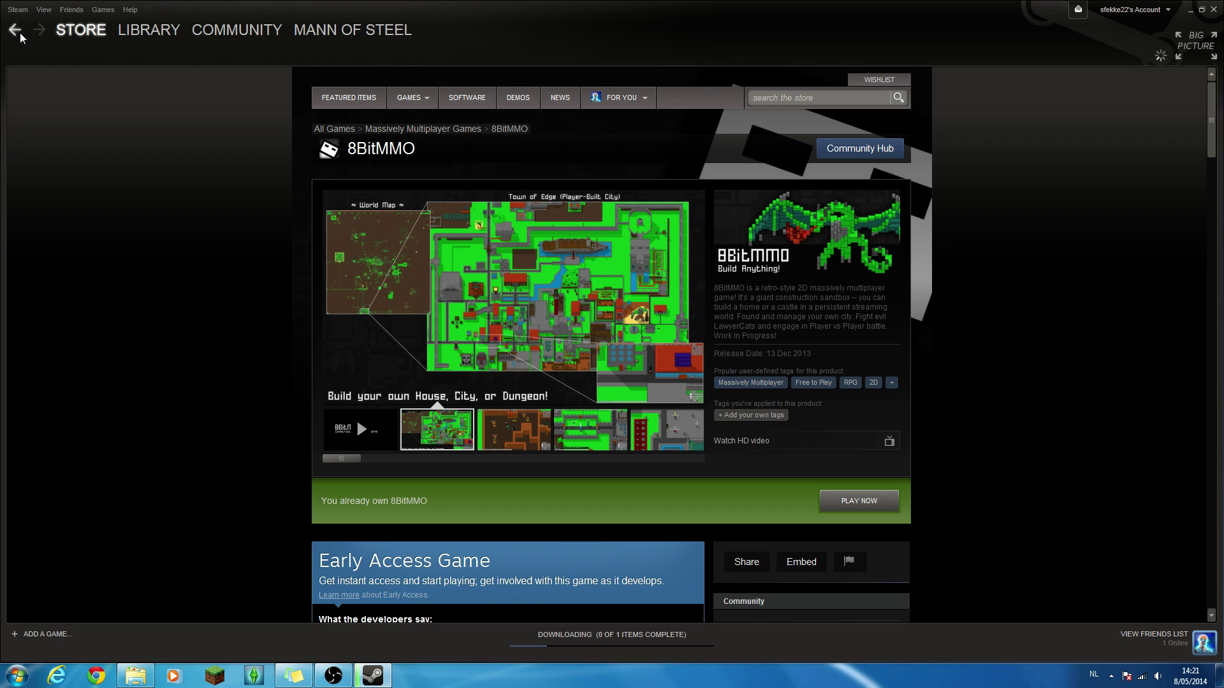
{"action": "left_click", "coordinate": [16, 30]}
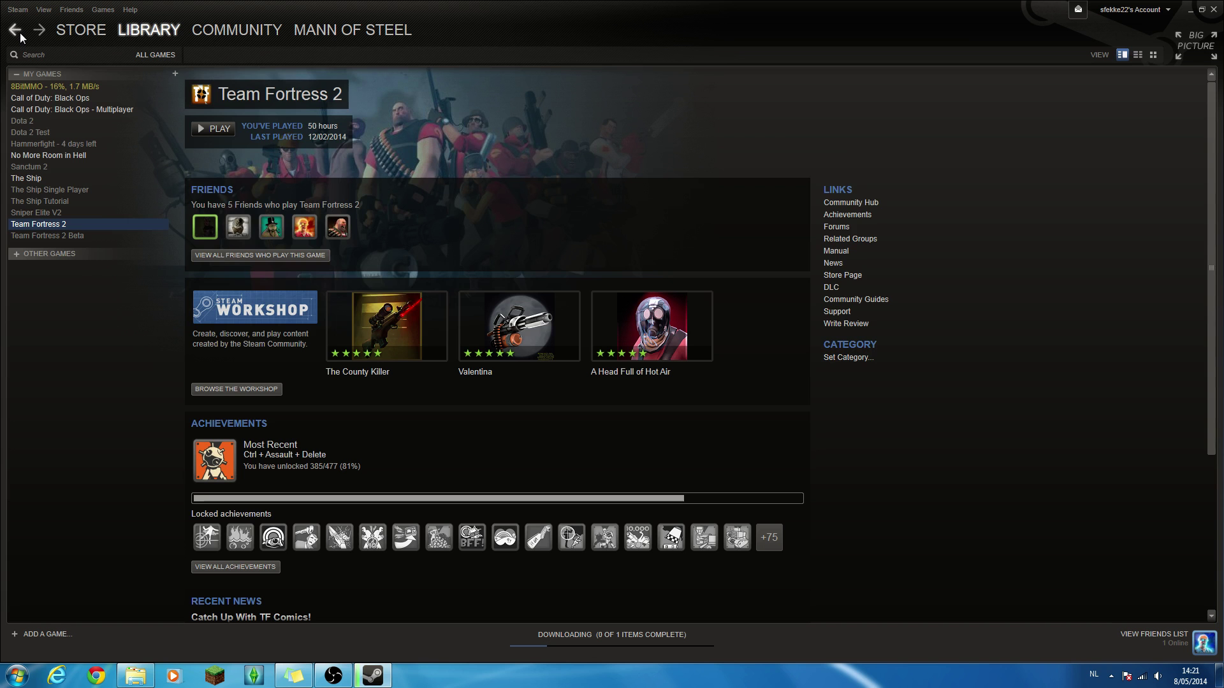
{"action": "left_click", "coordinate": [15, 34]}
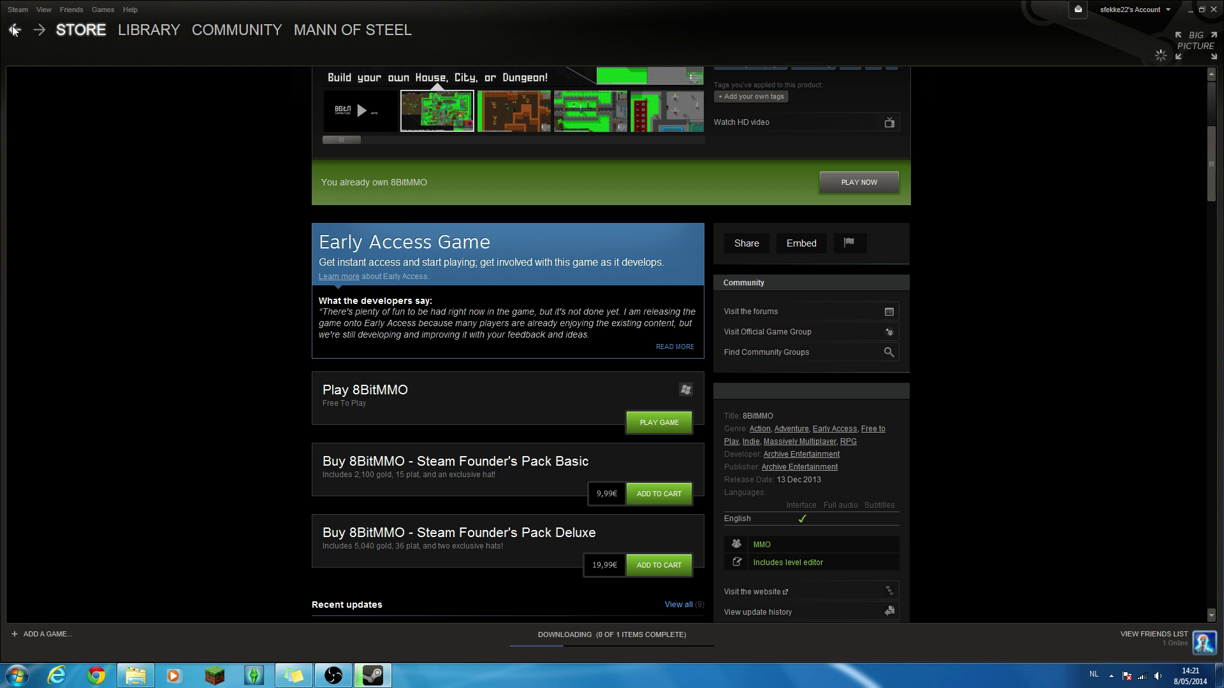
- Go back from the library to the Free to Play Games store page
{"action": "left_click", "coordinate": [15, 30]}
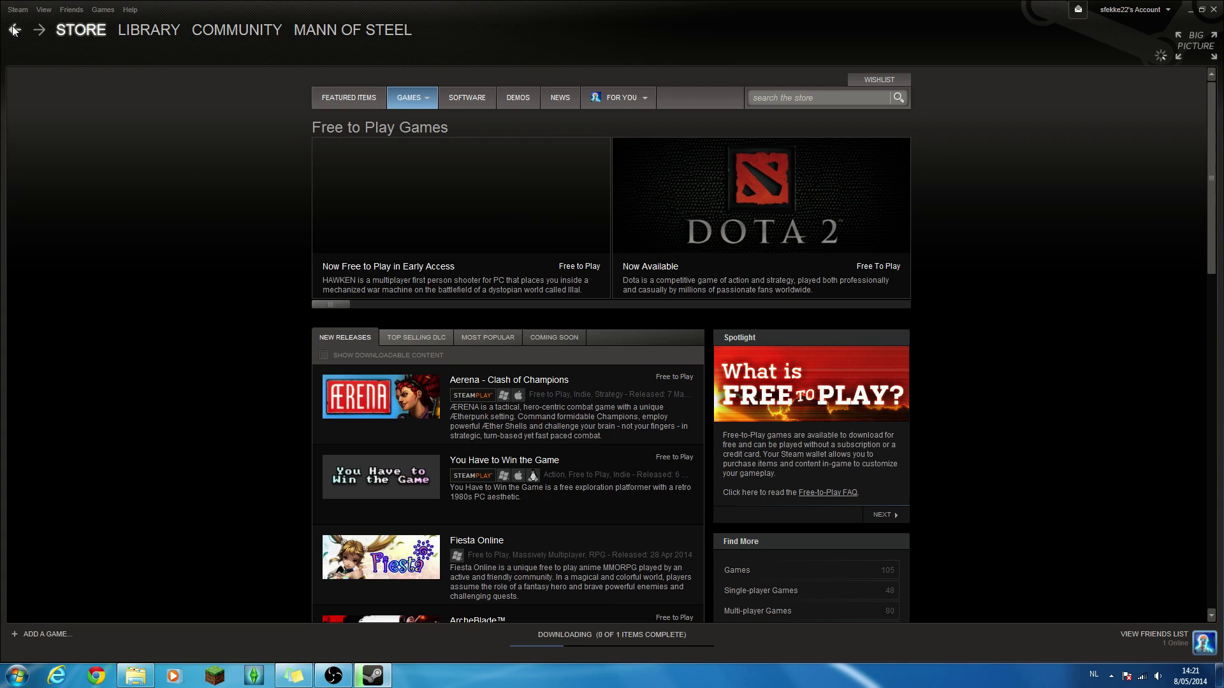
{"action": "scroll", "coordinate": [165, 313], "scroll_direction": "up", "scroll_amount": 5}
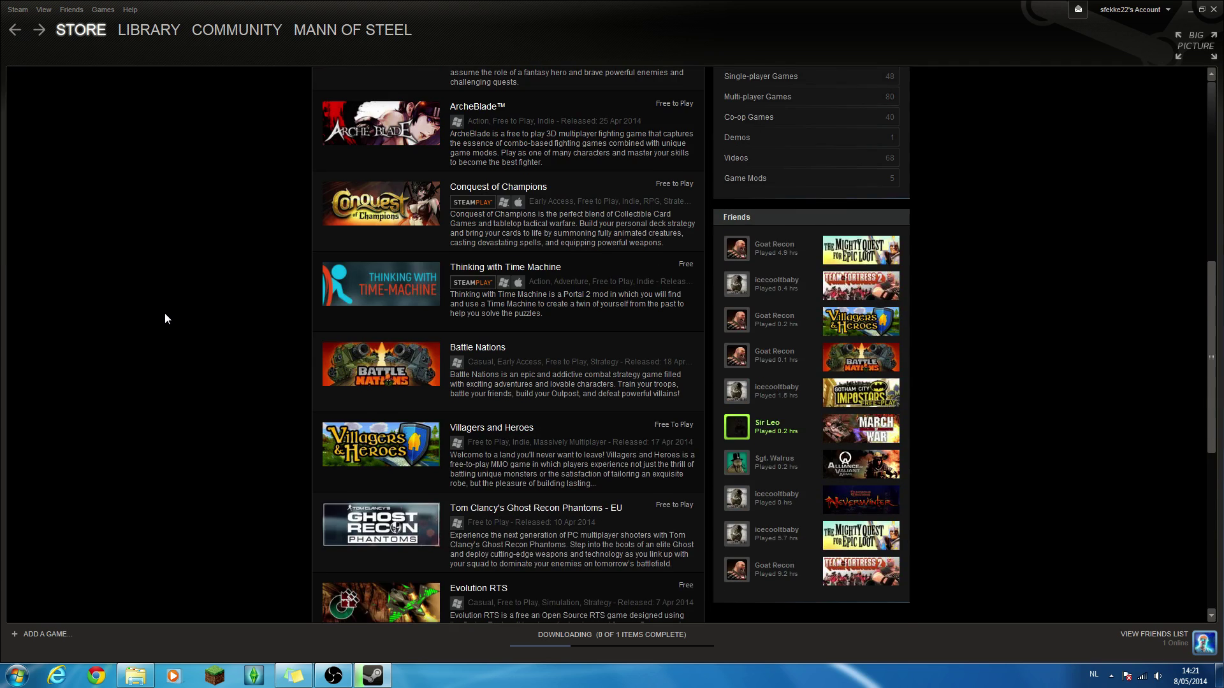
{"action": "scroll", "coordinate": [433, 444], "scroll_direction": "down", "scroll_amount": 2}
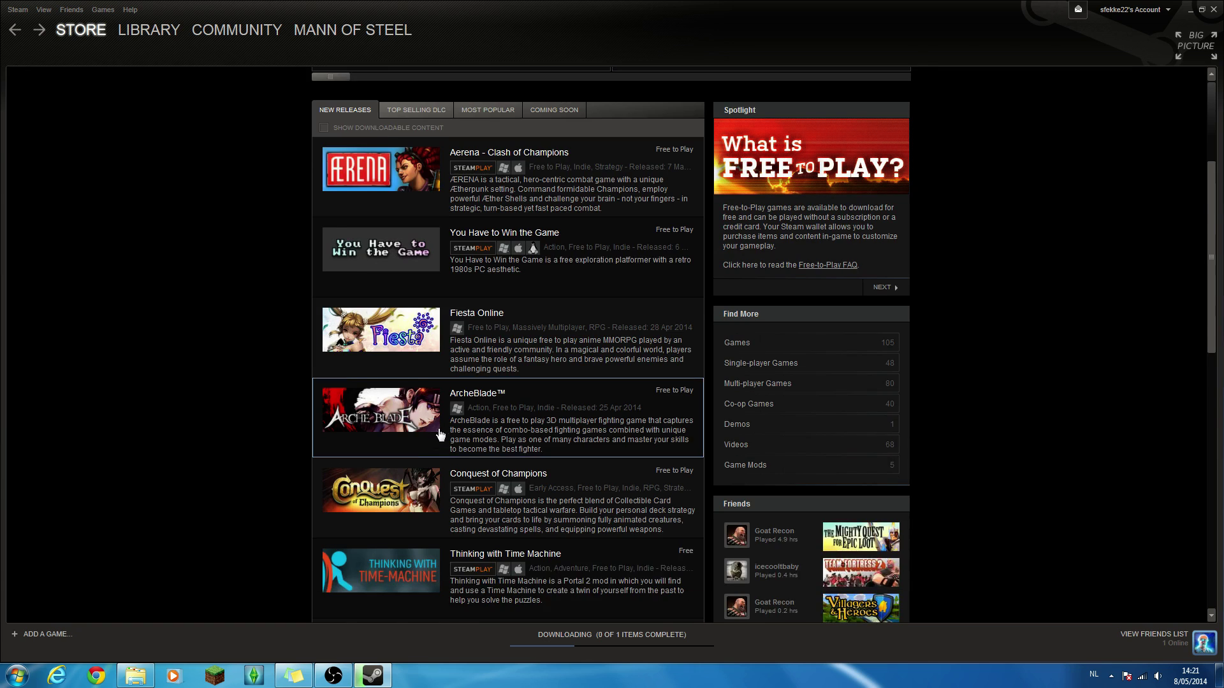
{"action": "scroll", "coordinate": [438, 431], "scroll_direction": "down", "scroll_amount": 2}
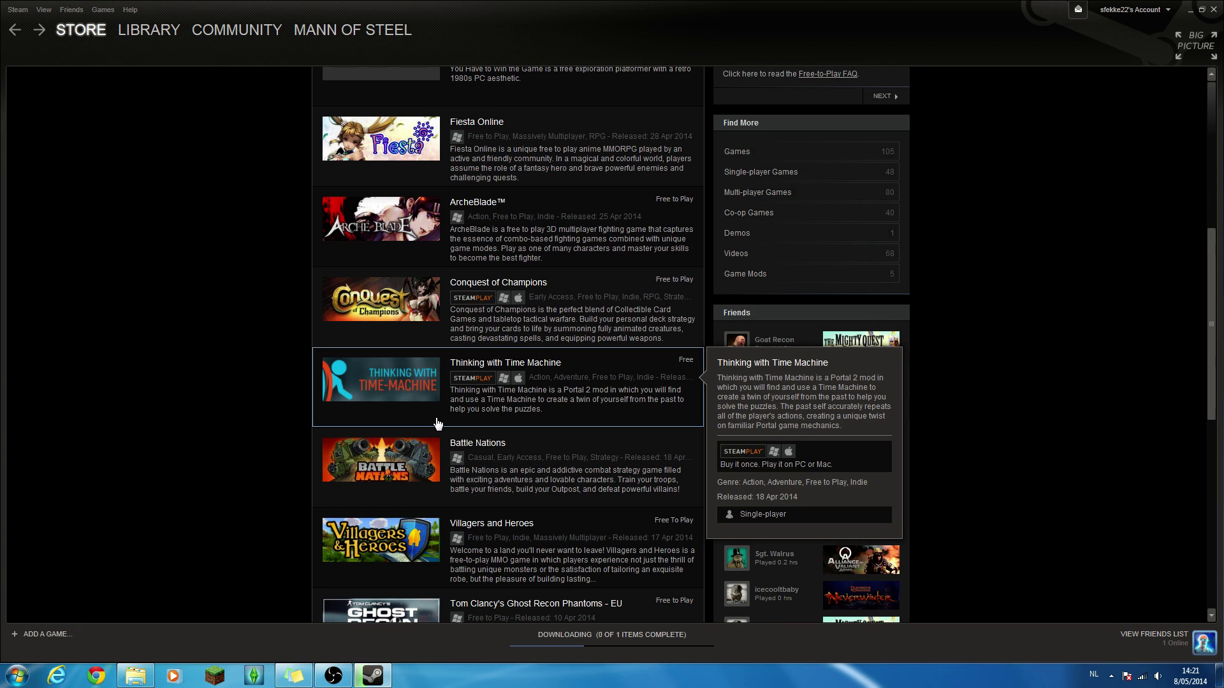
{"action": "scroll", "coordinate": [437, 424], "scroll_direction": "up", "scroll_amount": 2}
{"action": "scroll", "coordinate": [401, 421], "scroll_direction": "up", "scroll_amount": 2}
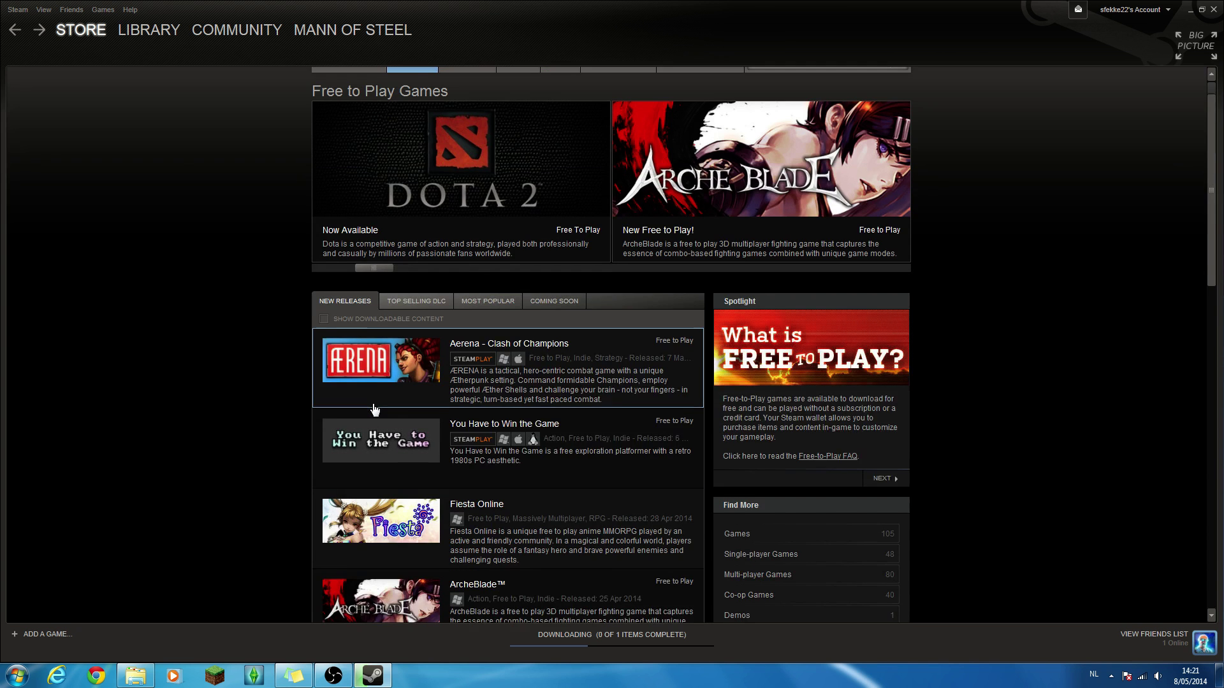